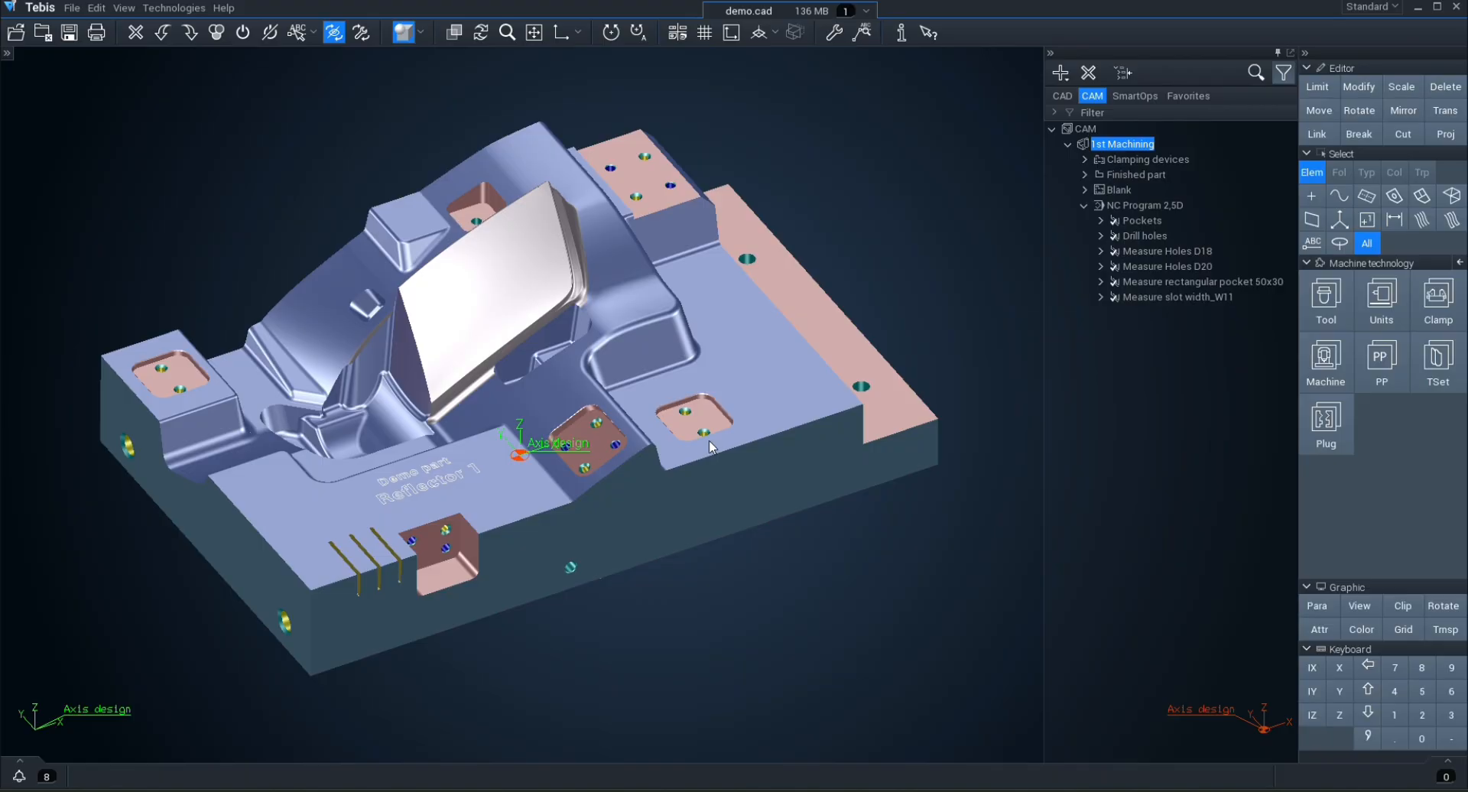
# Step: Review the tool set of the 1st Machining job and preview the PROBE_D4 tool
pyautogui.doubleClick(1129, 146)
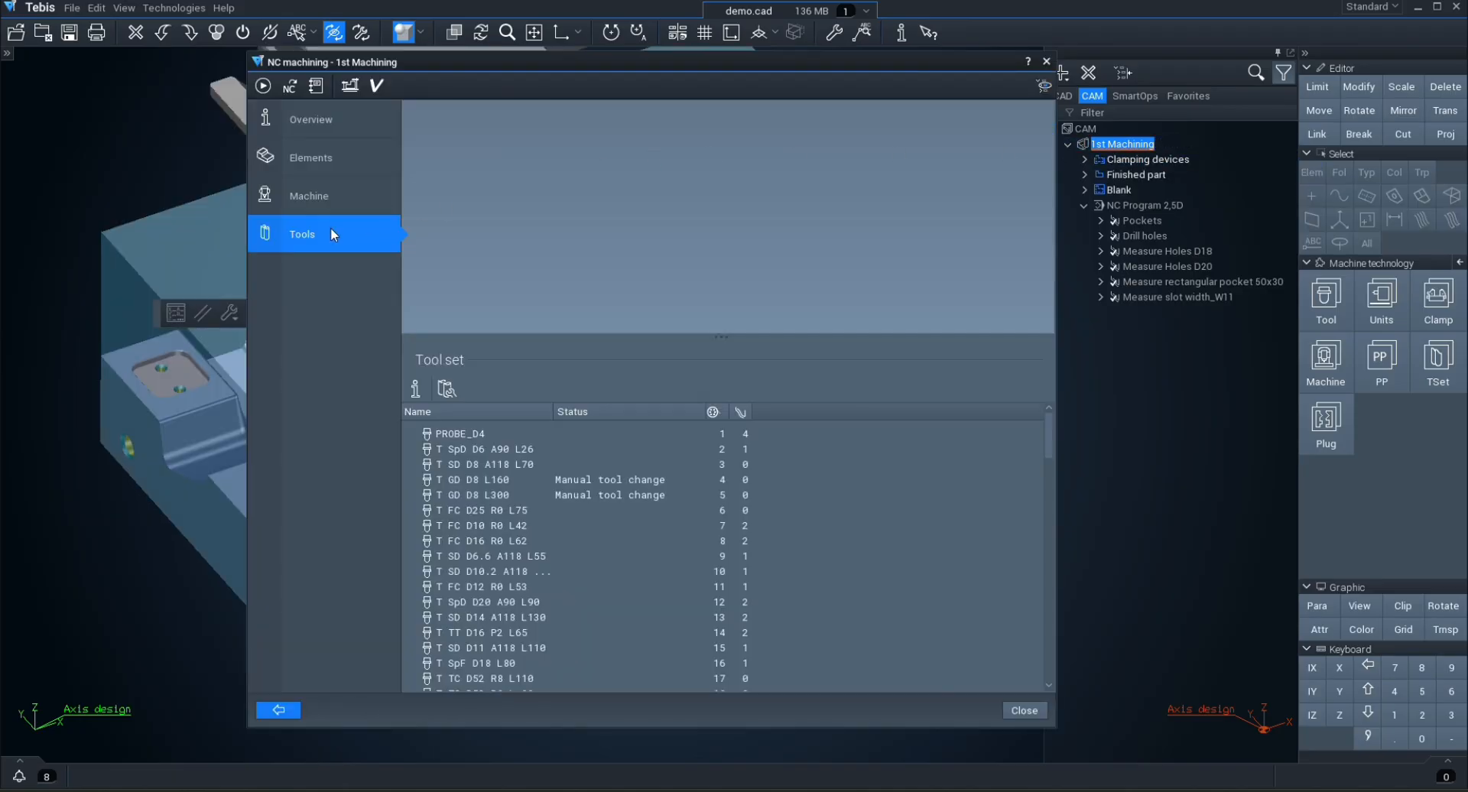
pyautogui.click(465, 434)
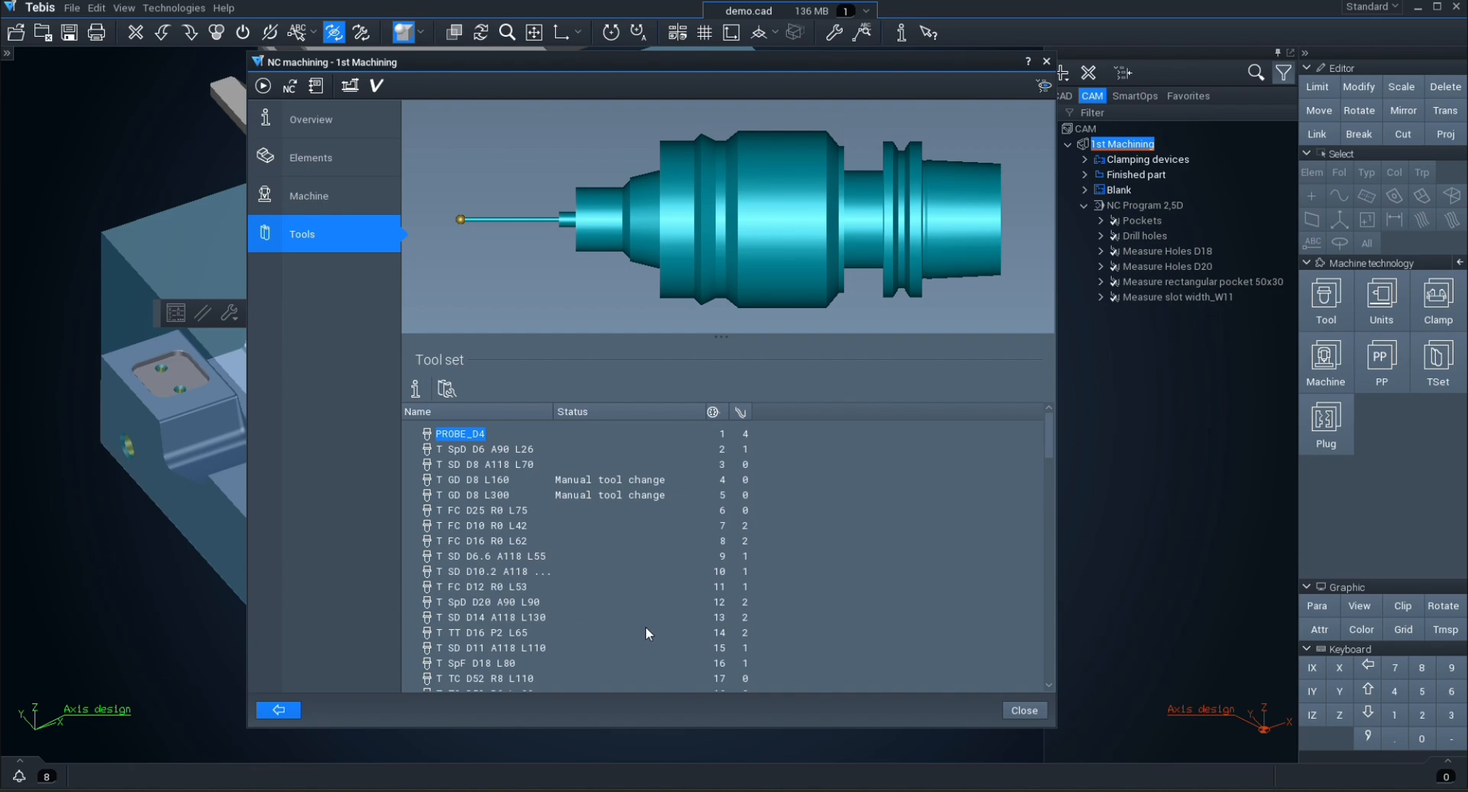
pyautogui.click(1009, 711)
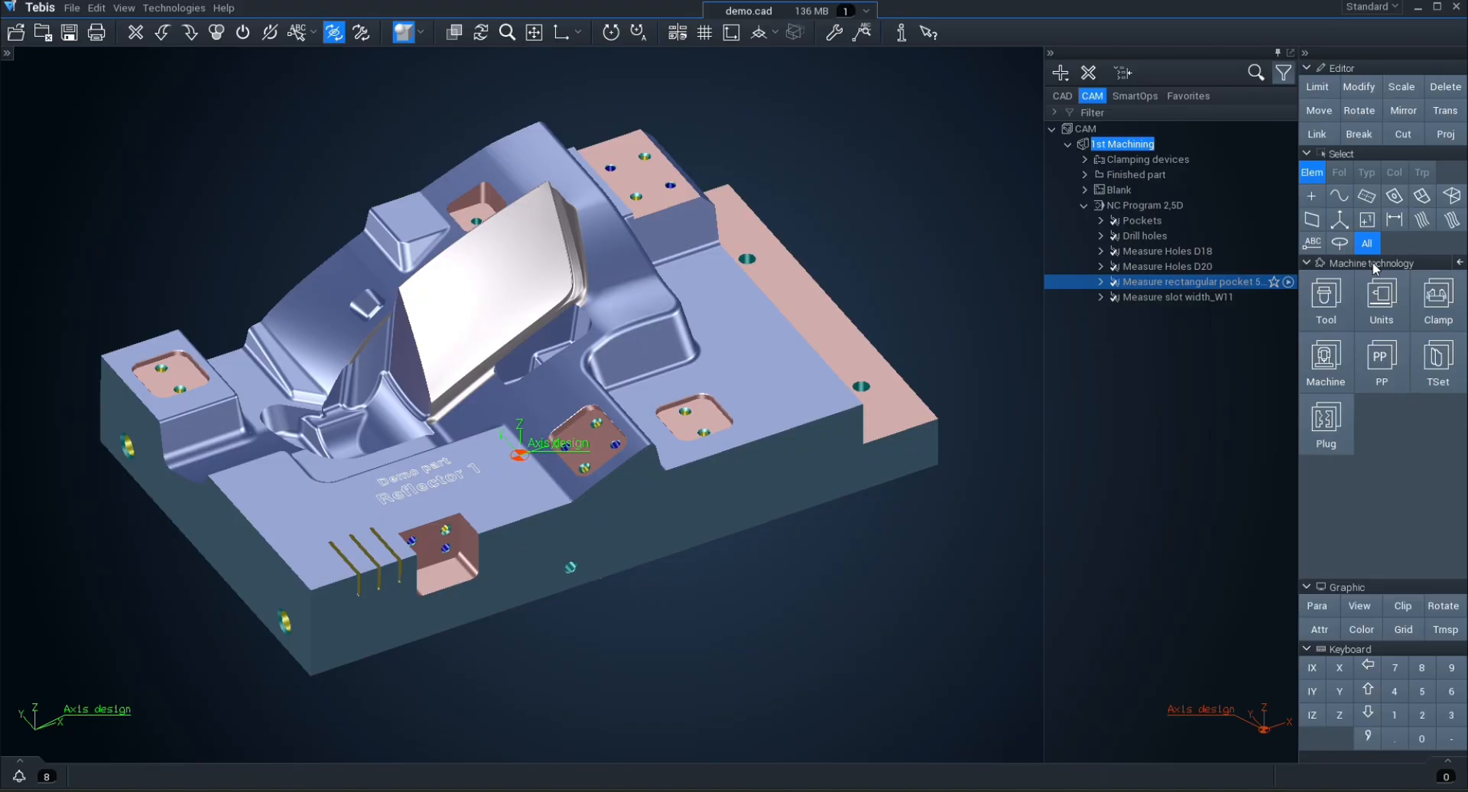
# Step: Create a new tool magazine with positions 1 to 99 under TSets in the tool set management
pyautogui.click(1445, 376)
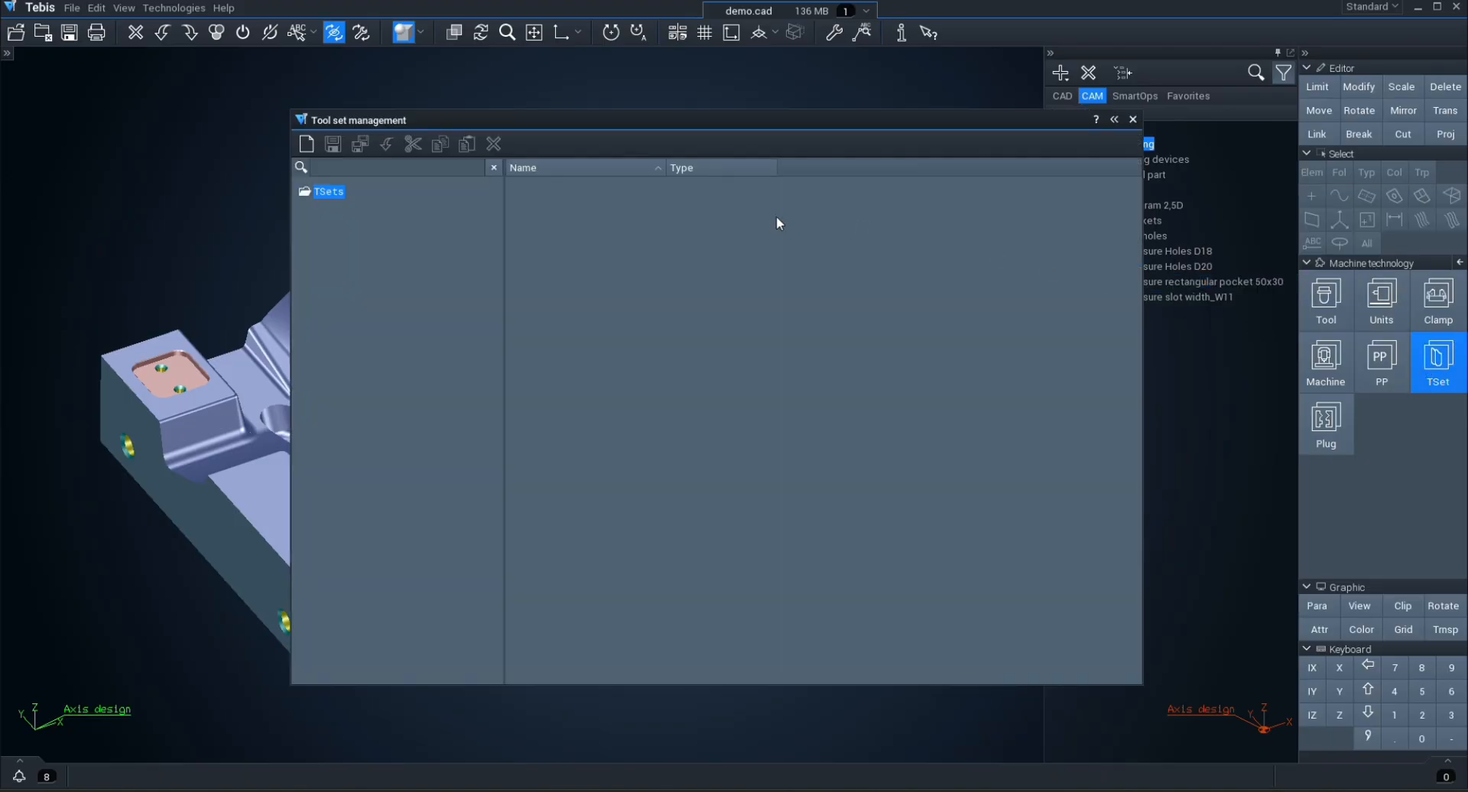
pyautogui.rightClick(327, 199)
pyautogui.moveTo(358, 205)
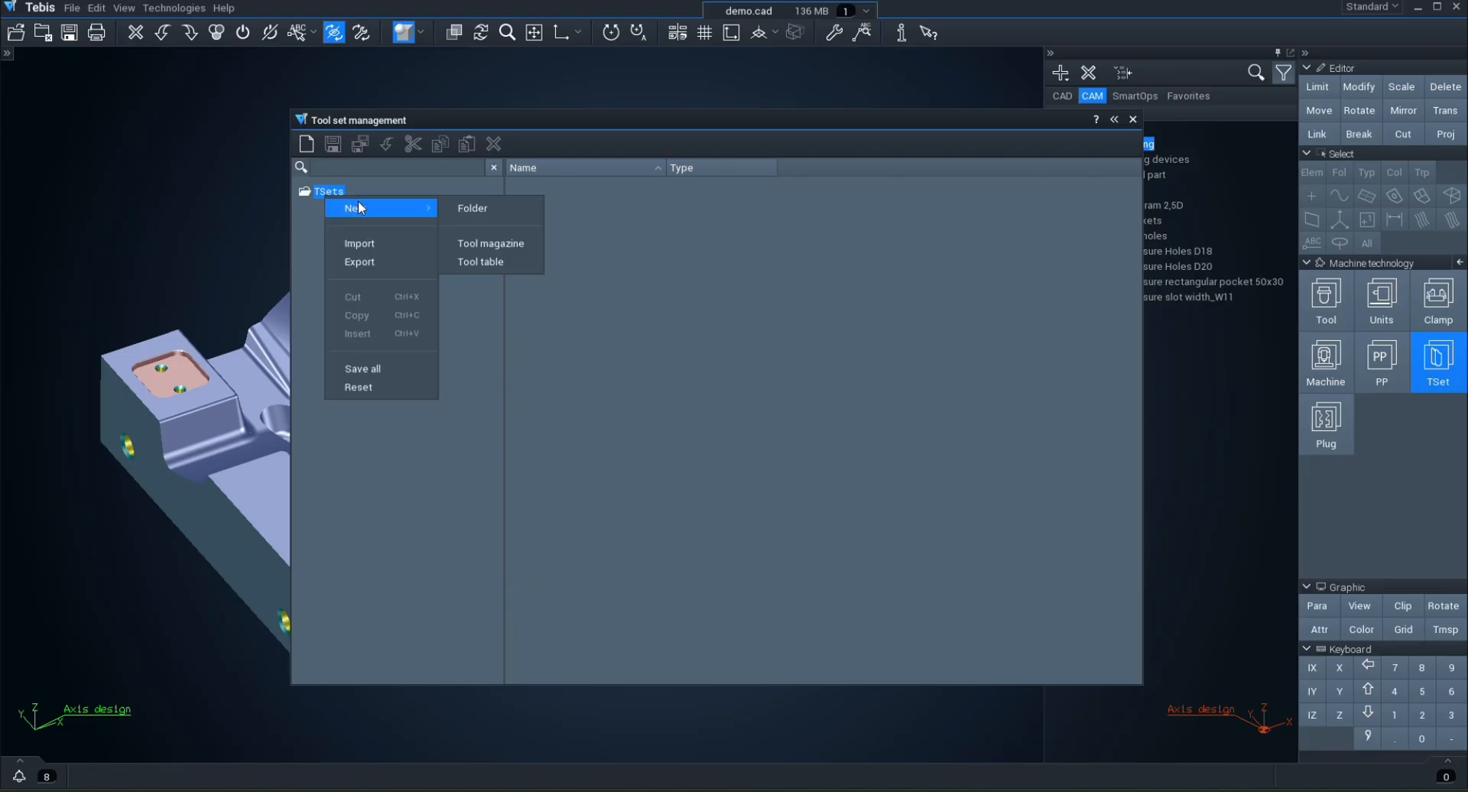
pyautogui.click(493, 244)
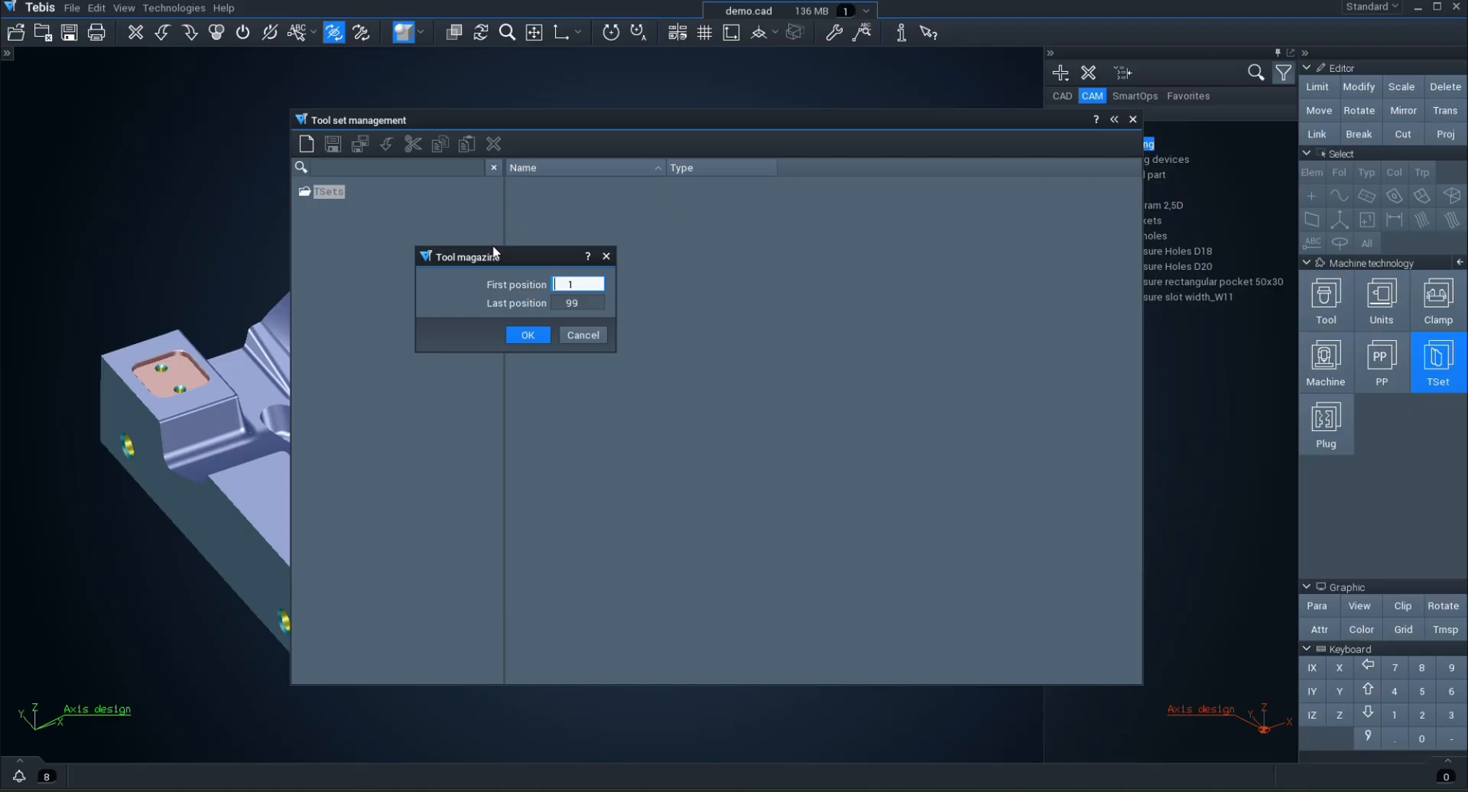
pyautogui.press('Return')
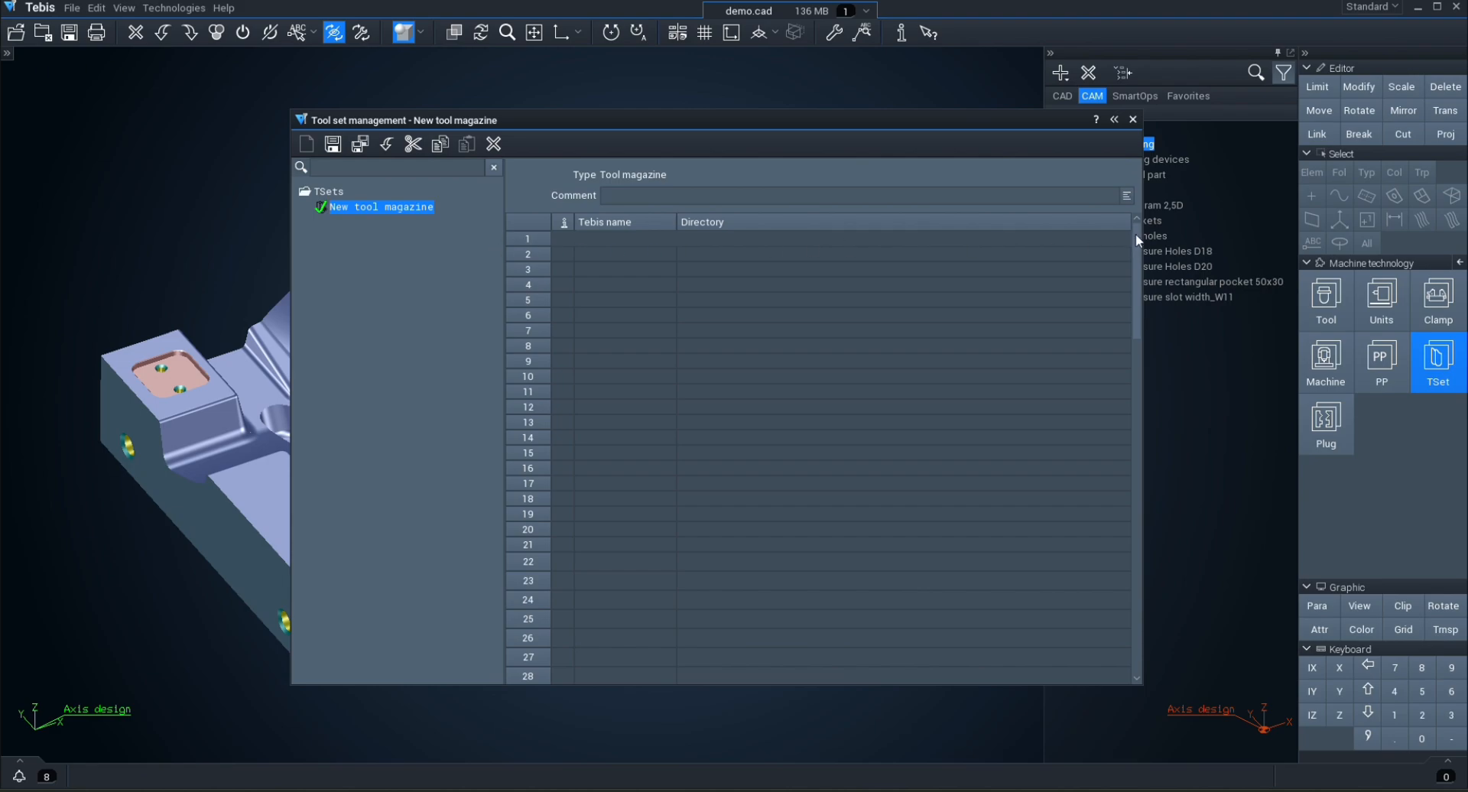
# Step: Extend the new tool magazine's positions so that the last position is 1000
pyautogui.moveTo(1135, 232)
pyautogui.mouseDown()
pyautogui.moveTo(1152, 398)
pyautogui.moveTo(1138, 598)
pyautogui.moveTo(1138, 222)
pyautogui.mouseUp()
pyautogui.rightClick(415, 212)
pyautogui.moveTo(509, 305)
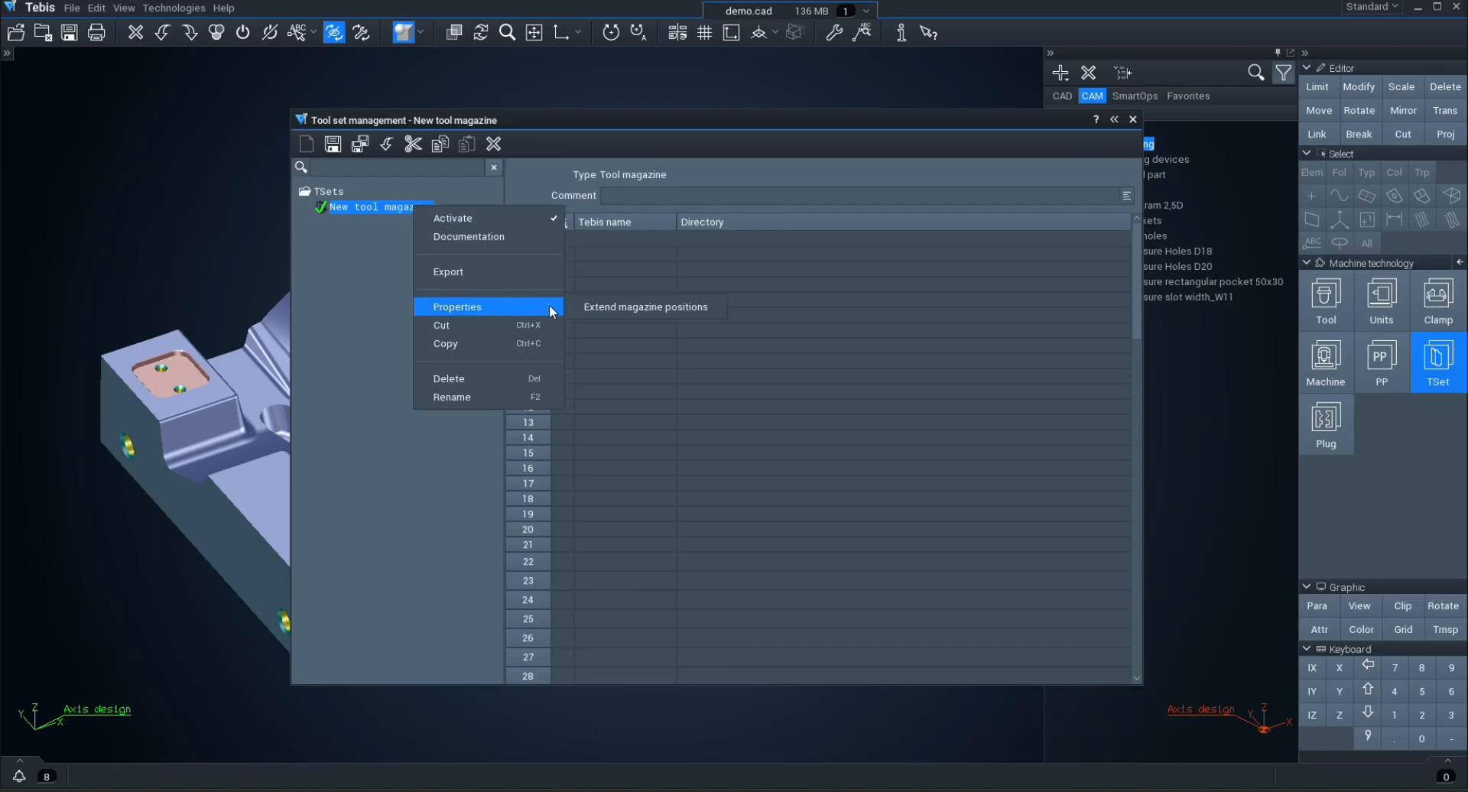
pyautogui.click(610, 306)
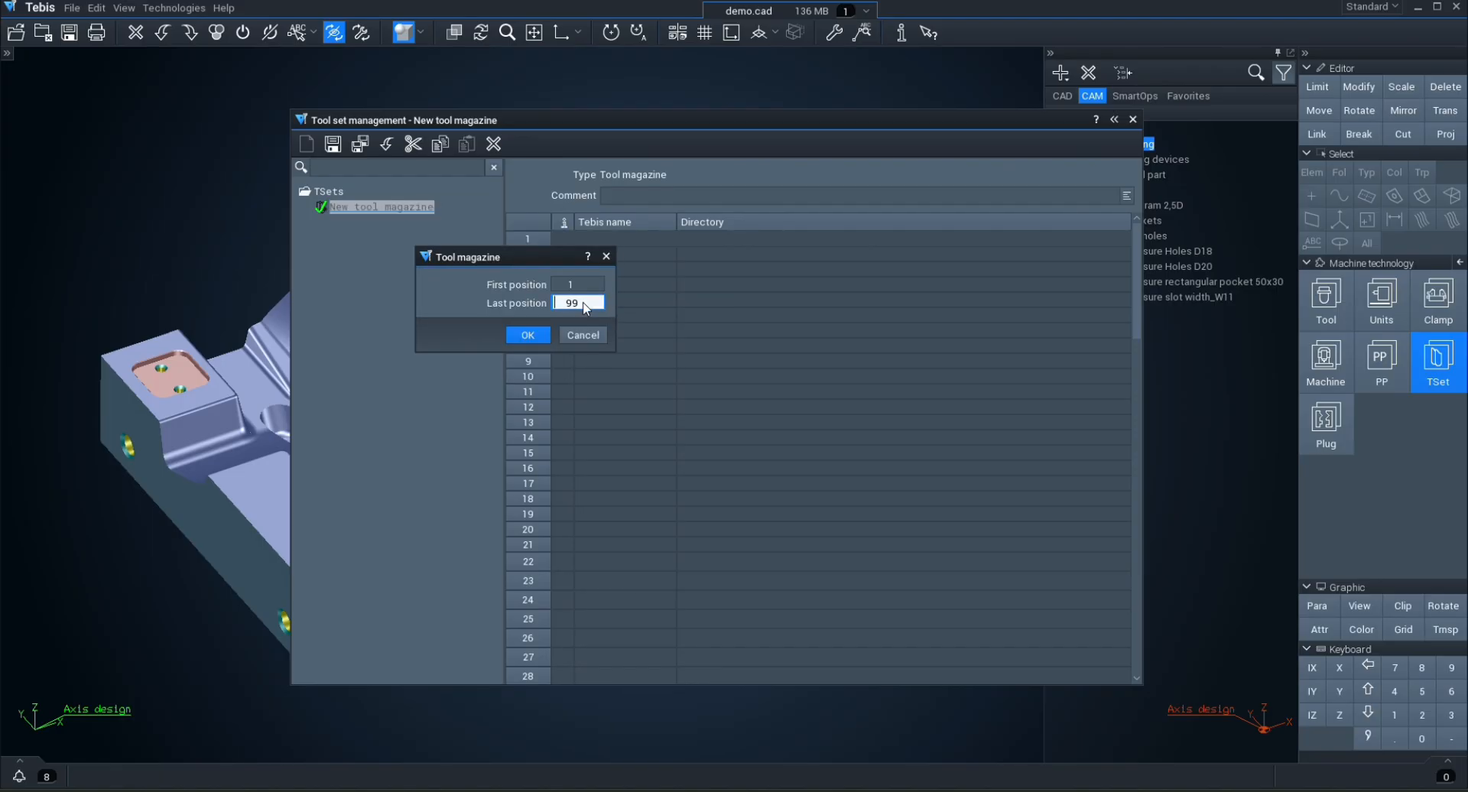
pyautogui.press('Delete')
pyautogui.press('Delete')
pyautogui.write('1000')
pyautogui.click(528, 335)
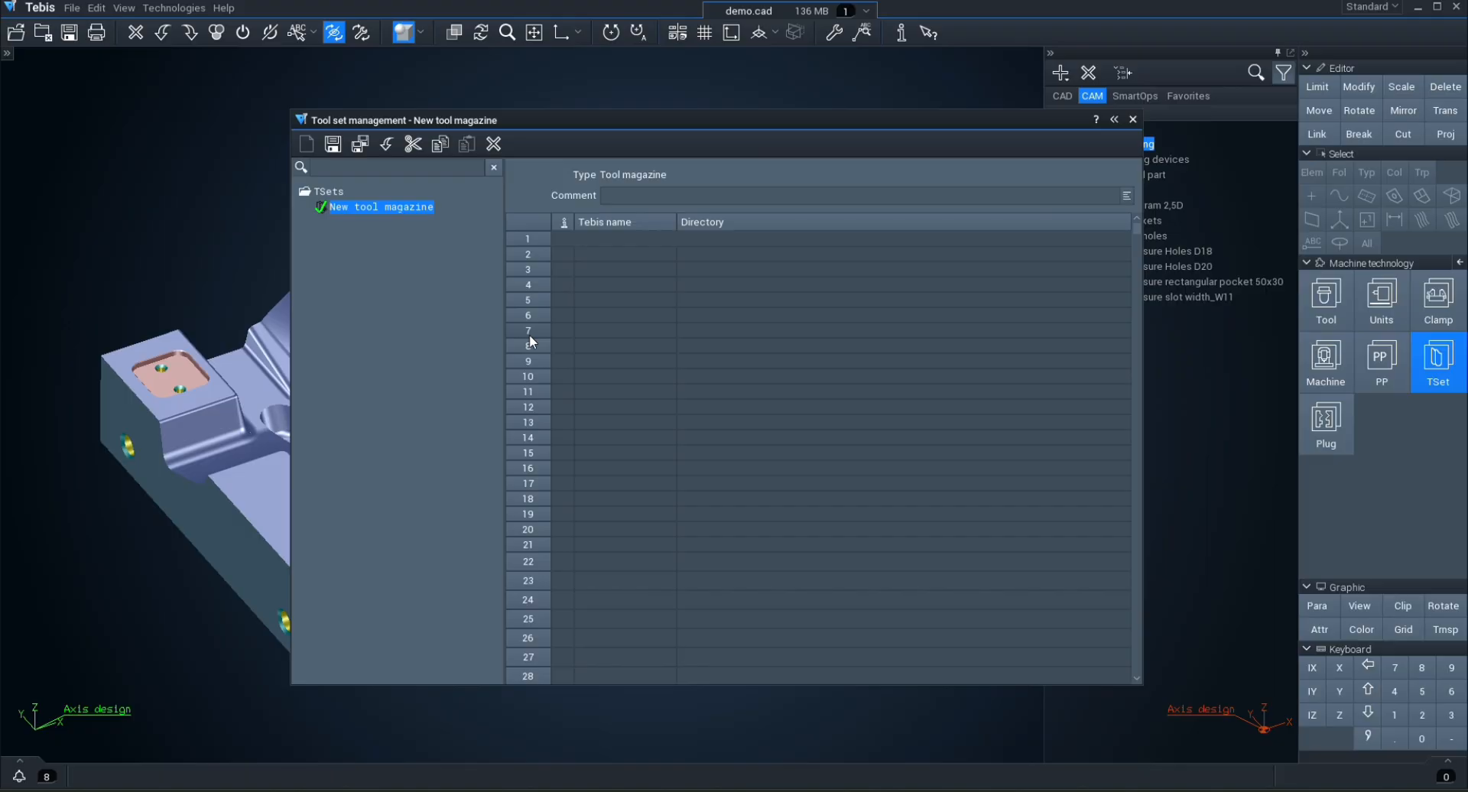
# Step: Fill magazine position 1 with T BC D10 L50 from the library folder Demo/03 Tools Assy/Milling Tools
pyautogui.rightClick(535, 243)
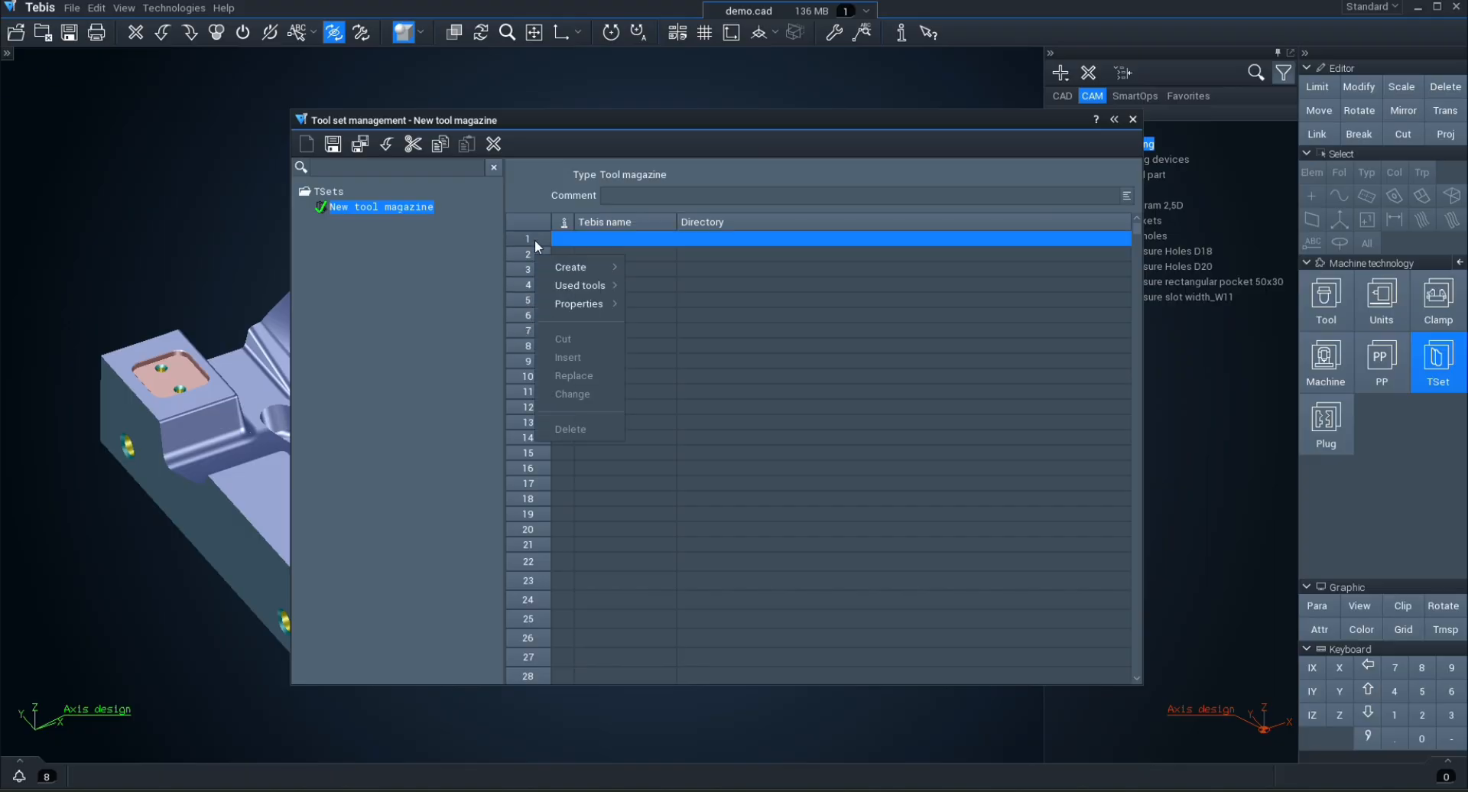
pyautogui.moveTo(566, 272)
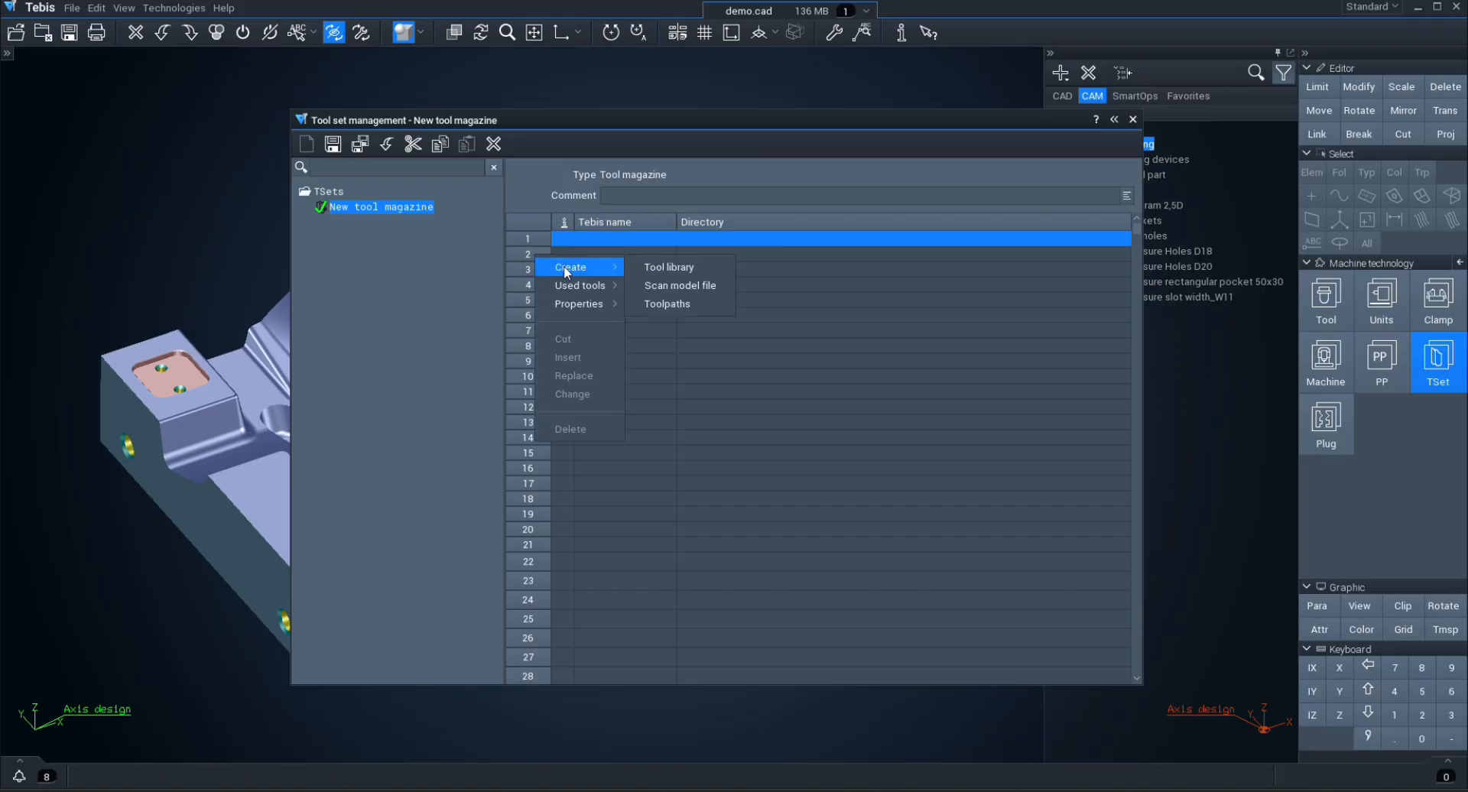
pyautogui.click(673, 268)
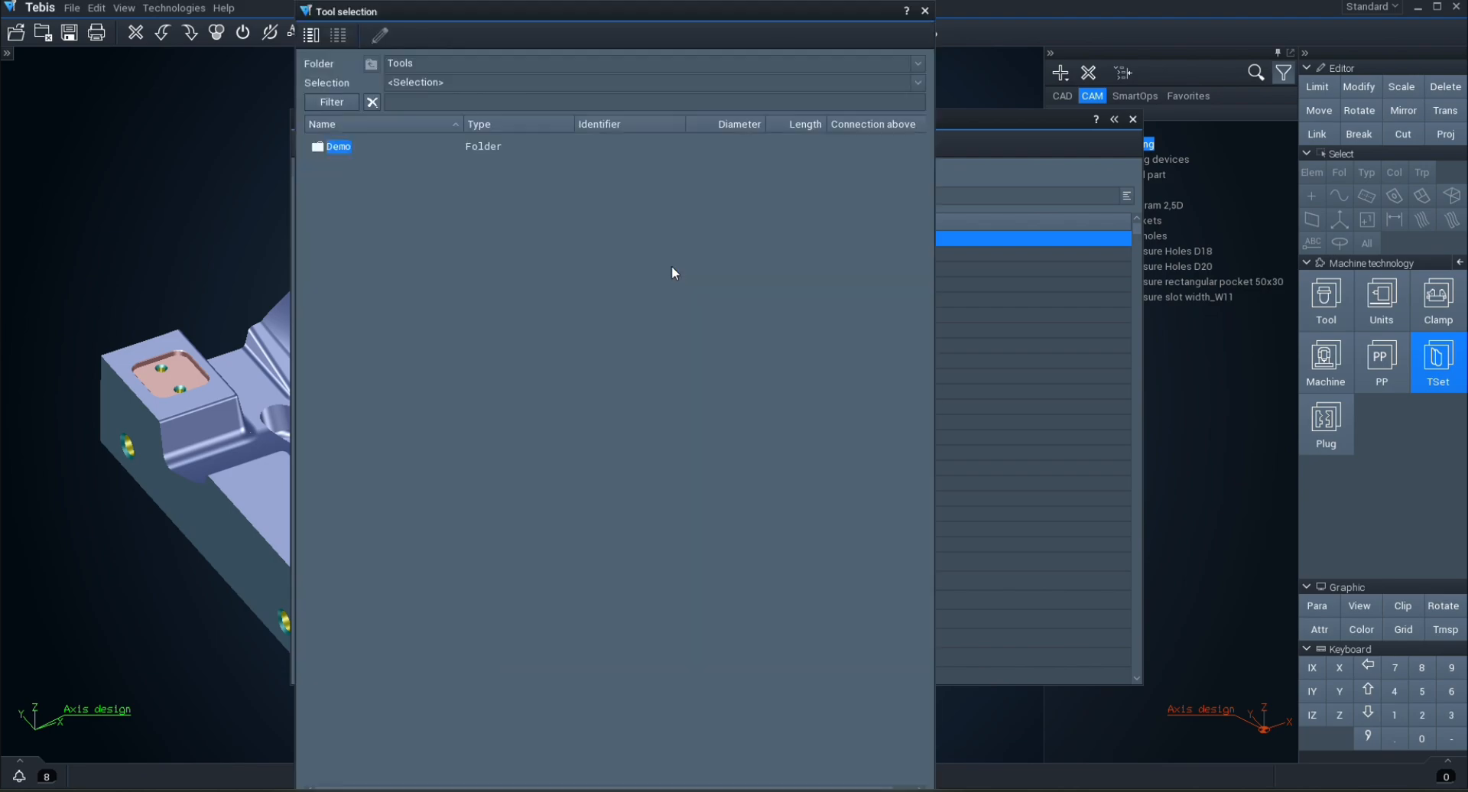
pyautogui.doubleClick(349, 147)
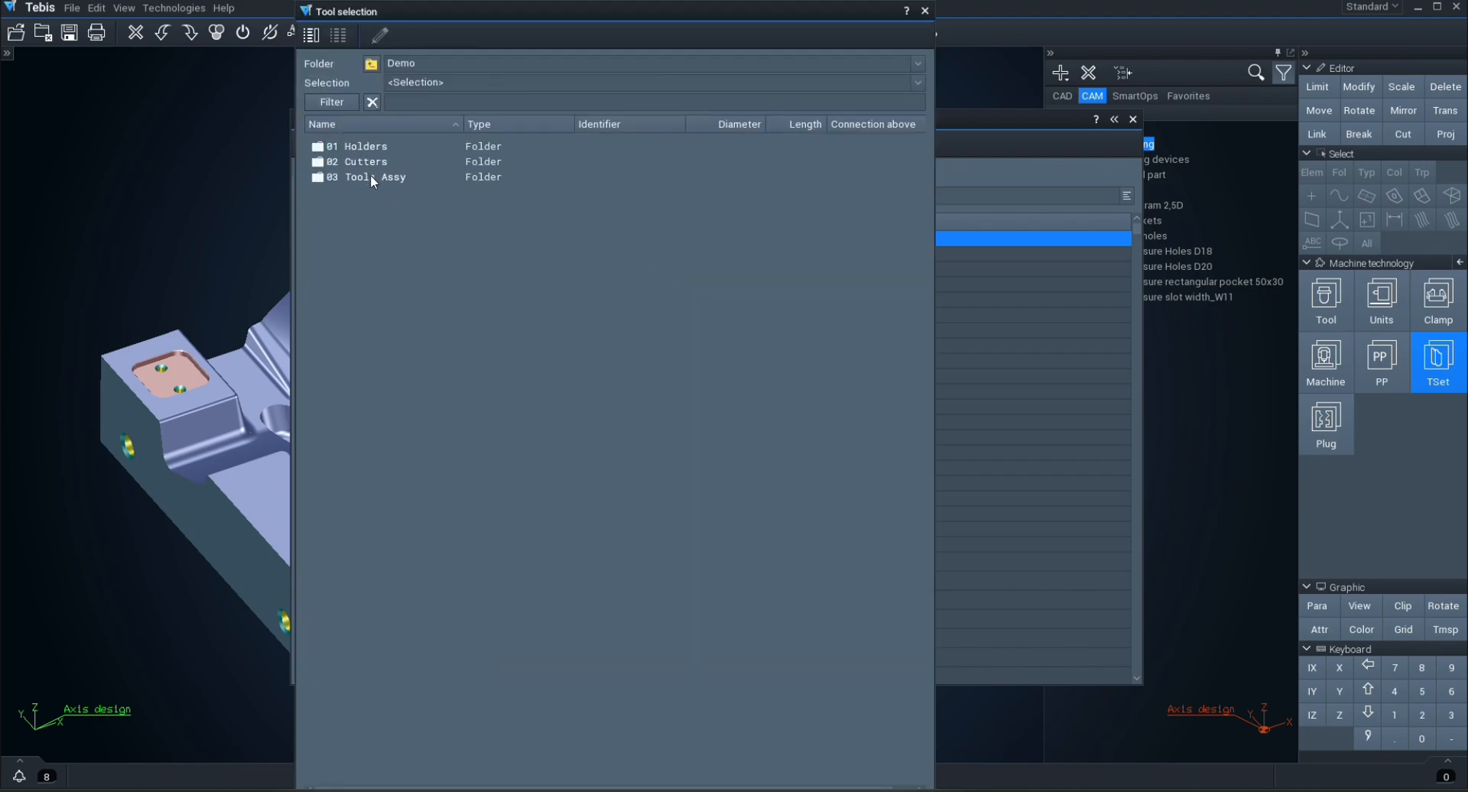
pyautogui.doubleClick(370, 175)
pyautogui.doubleClick(370, 160)
pyautogui.click(370, 147)
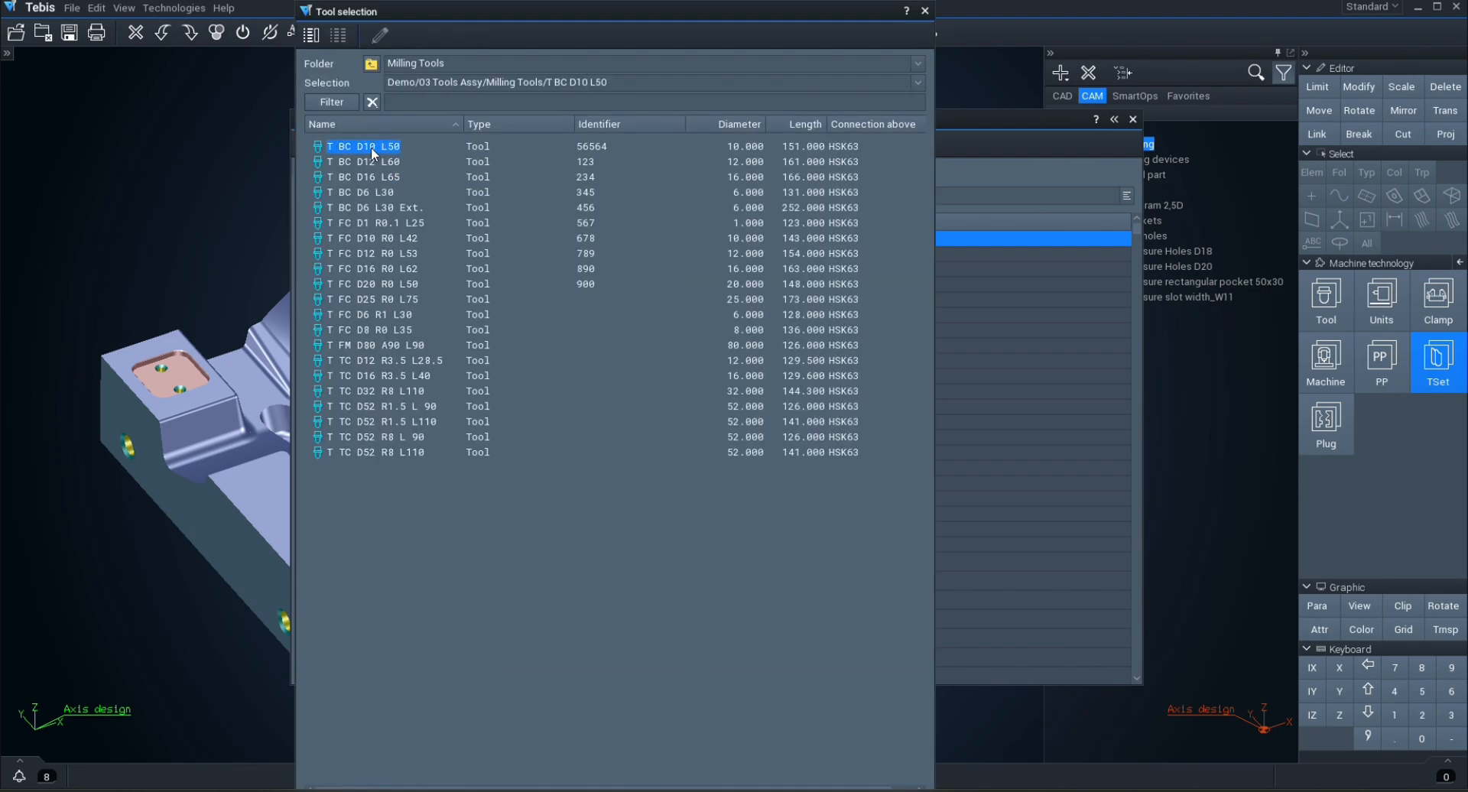
pyautogui.doubleClick(370, 147)
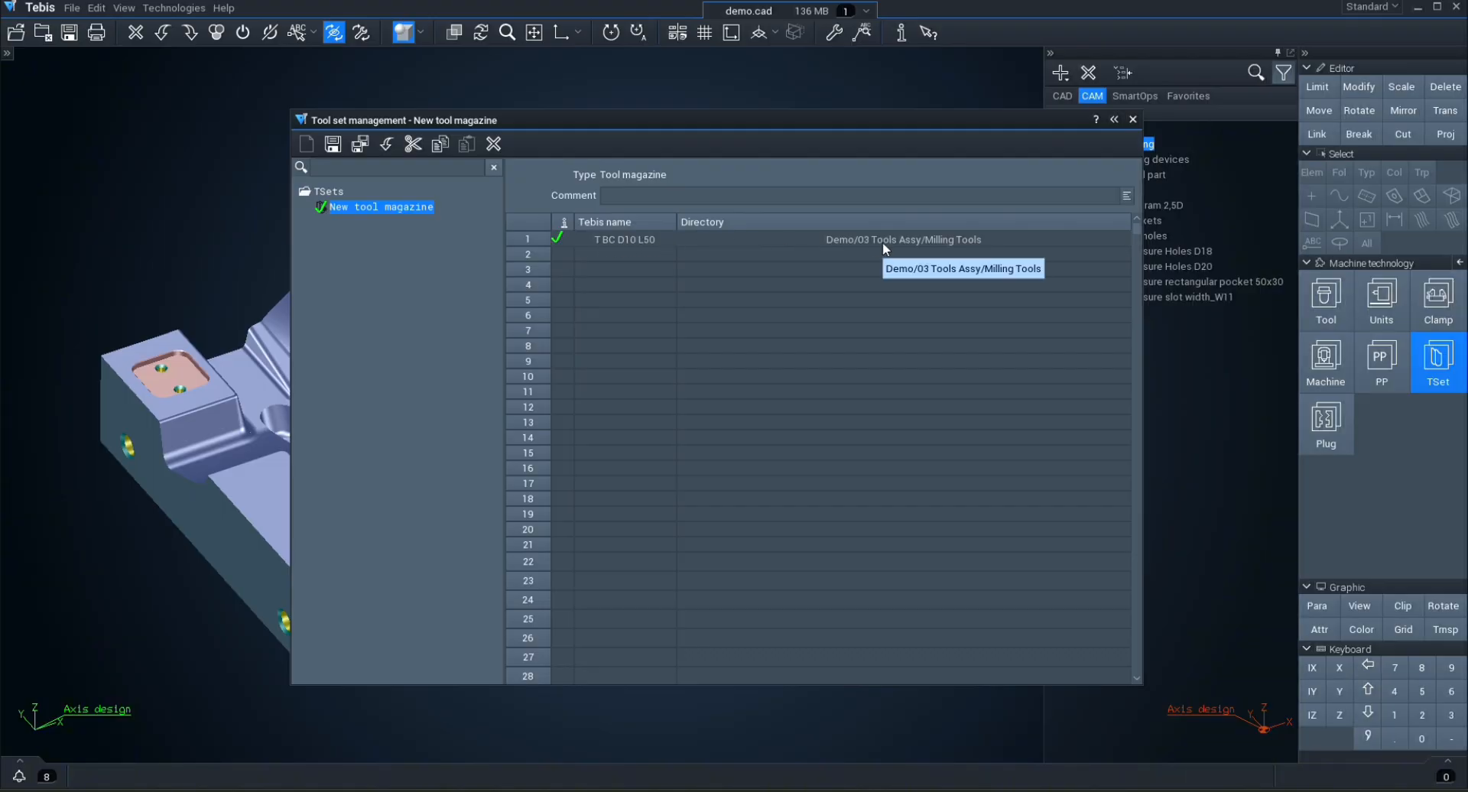
# Step: Mark the tool at magazine position 1 as a standard tool with manual change
pyautogui.rightClick(533, 241)
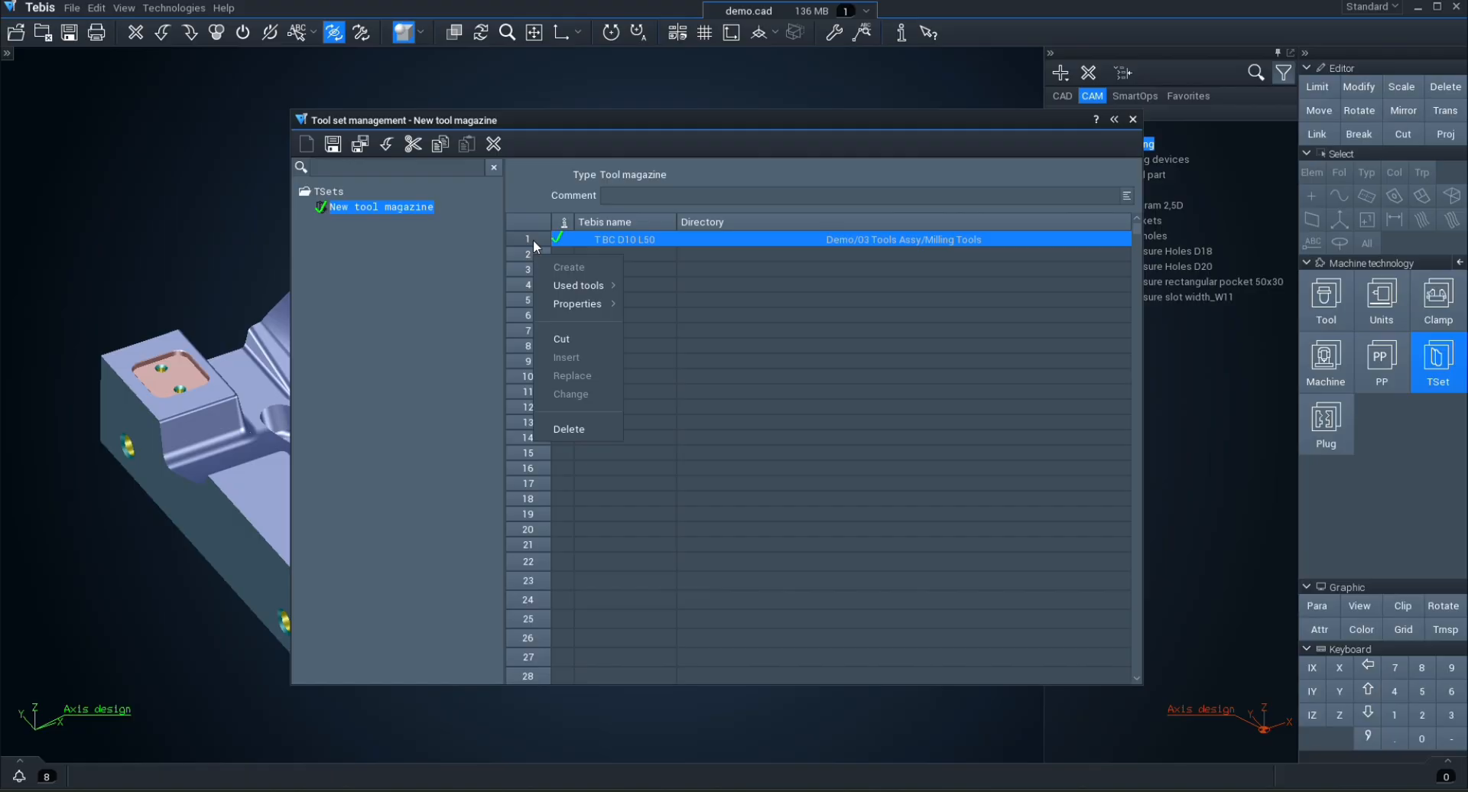
pyautogui.moveTo(573, 303)
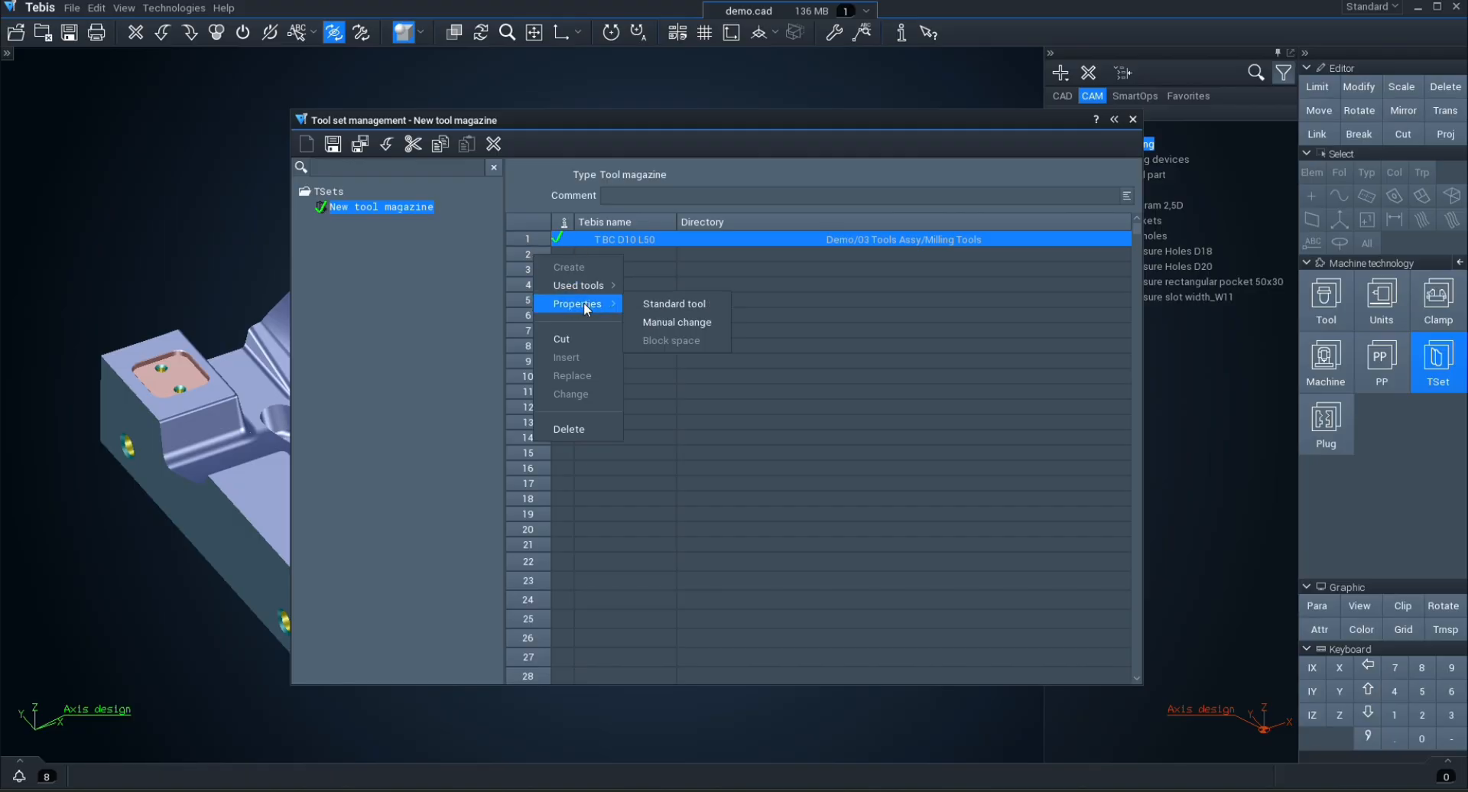
pyautogui.click(717, 310)
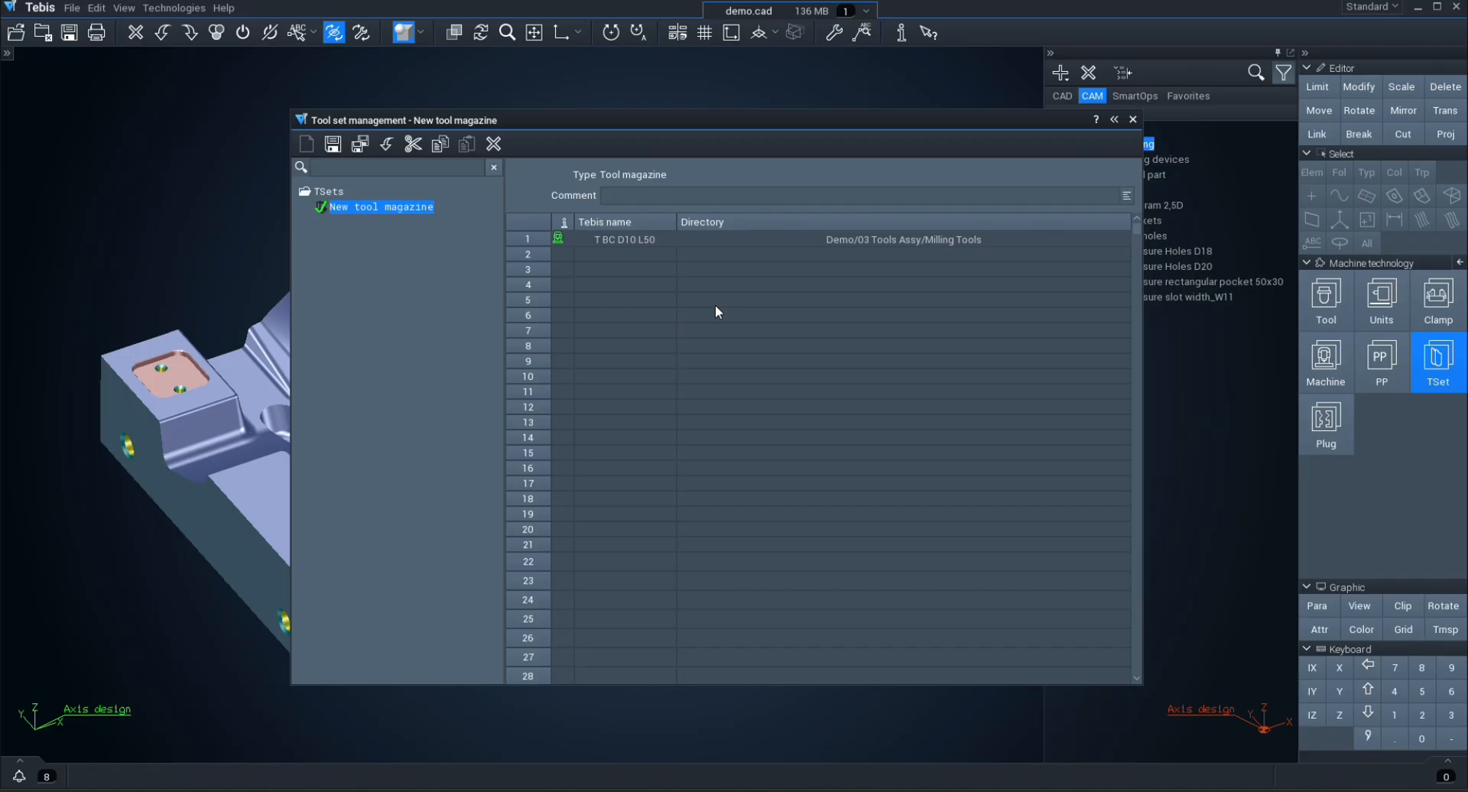
pyautogui.rightClick(536, 237)
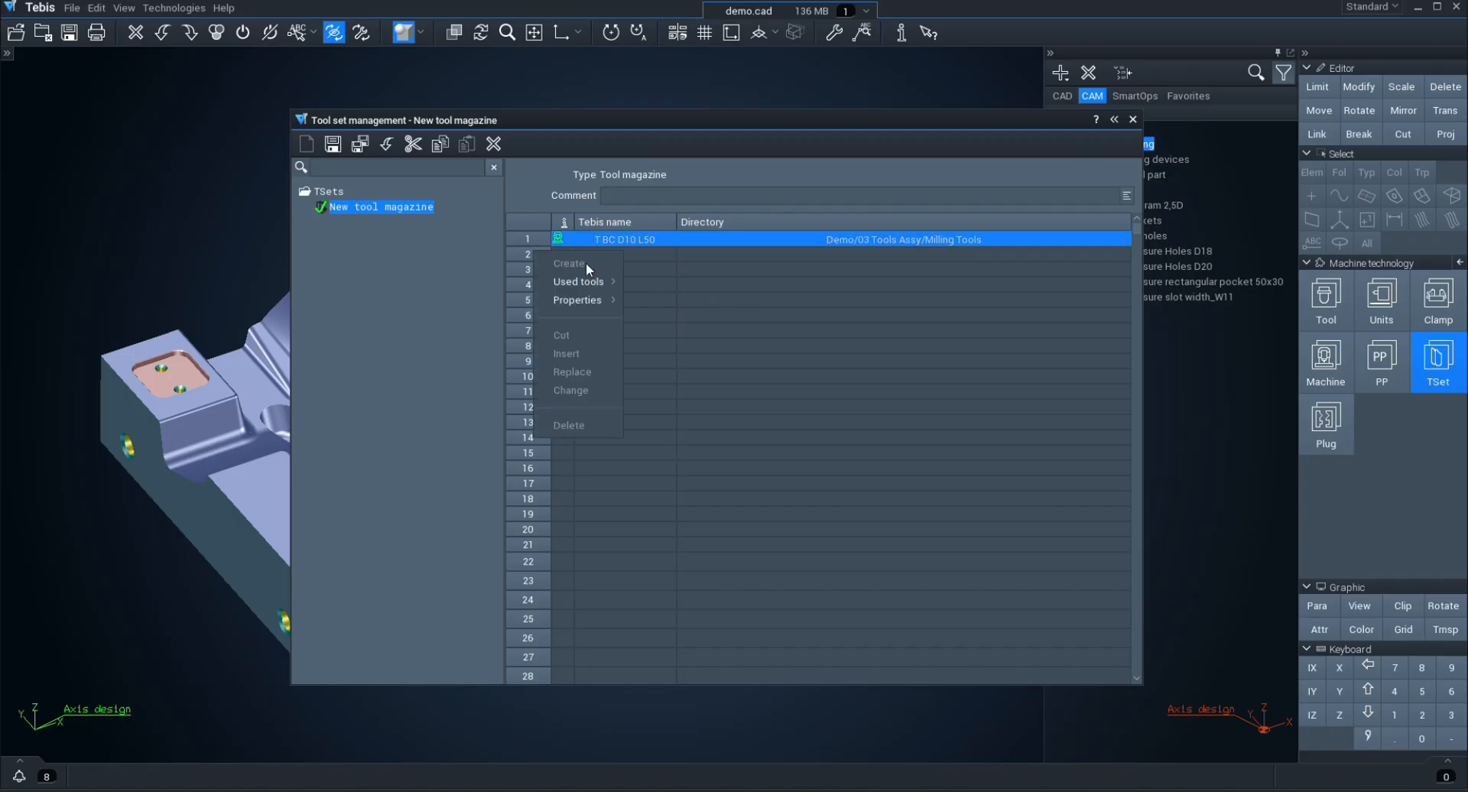
pyautogui.moveTo(585, 300)
pyautogui.click(678, 318)
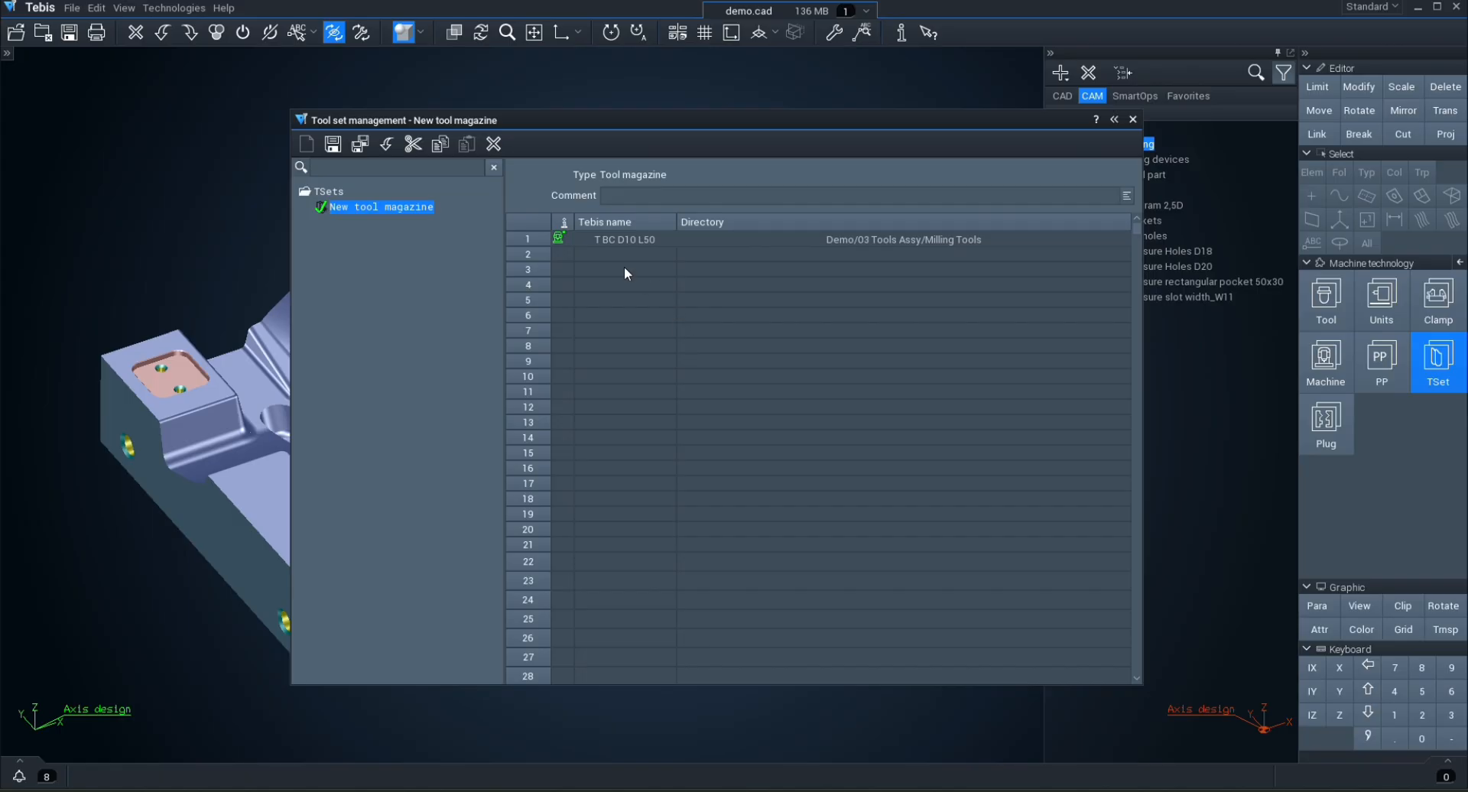
# Step: Add all tools from Demo/03 Tools Assy/Milling Tools to the magazine, starting at position 2
pyautogui.rightClick(543, 250)
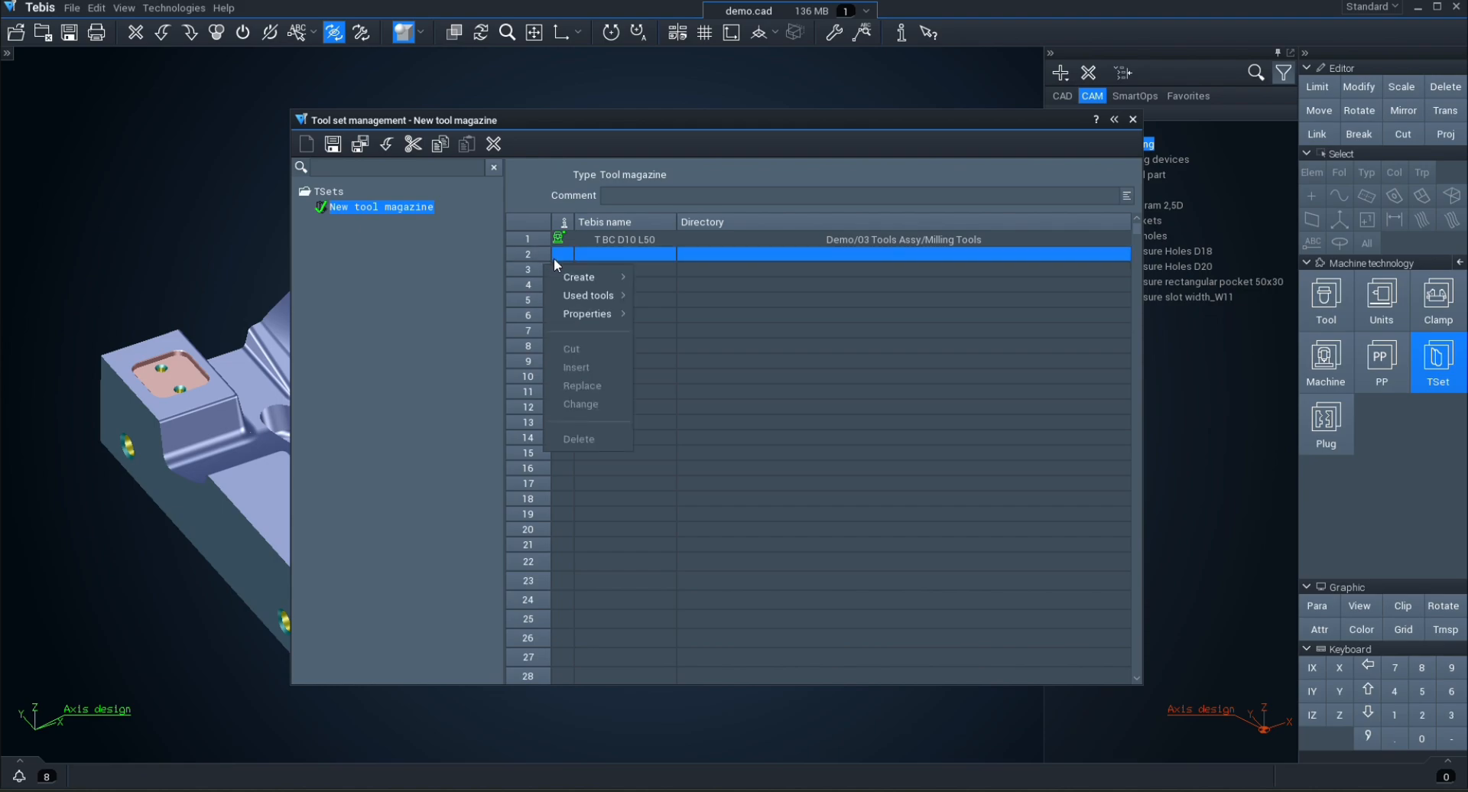
pyautogui.moveTo(594, 277)
pyautogui.click(658, 279)
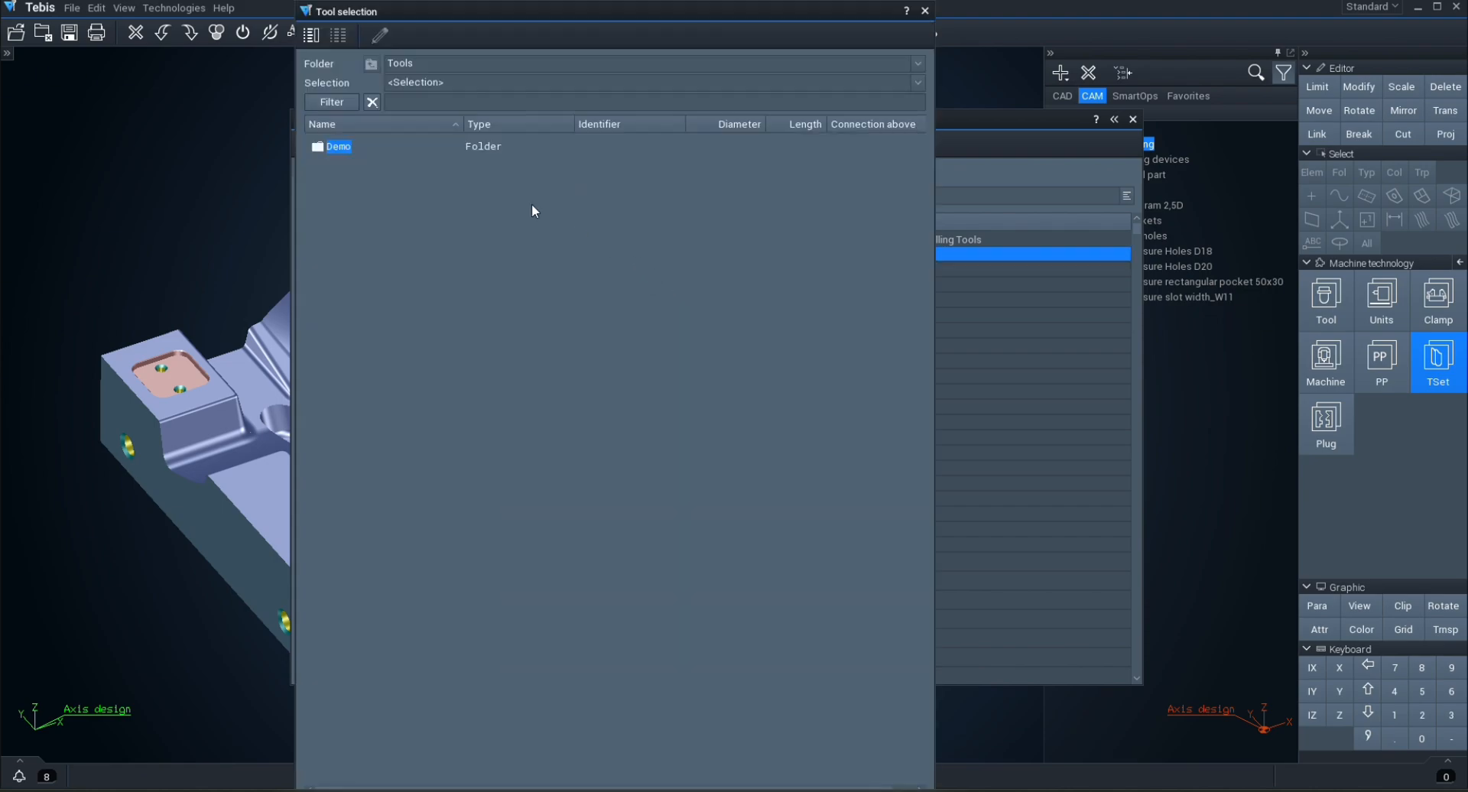
pyautogui.doubleClick(339, 149)
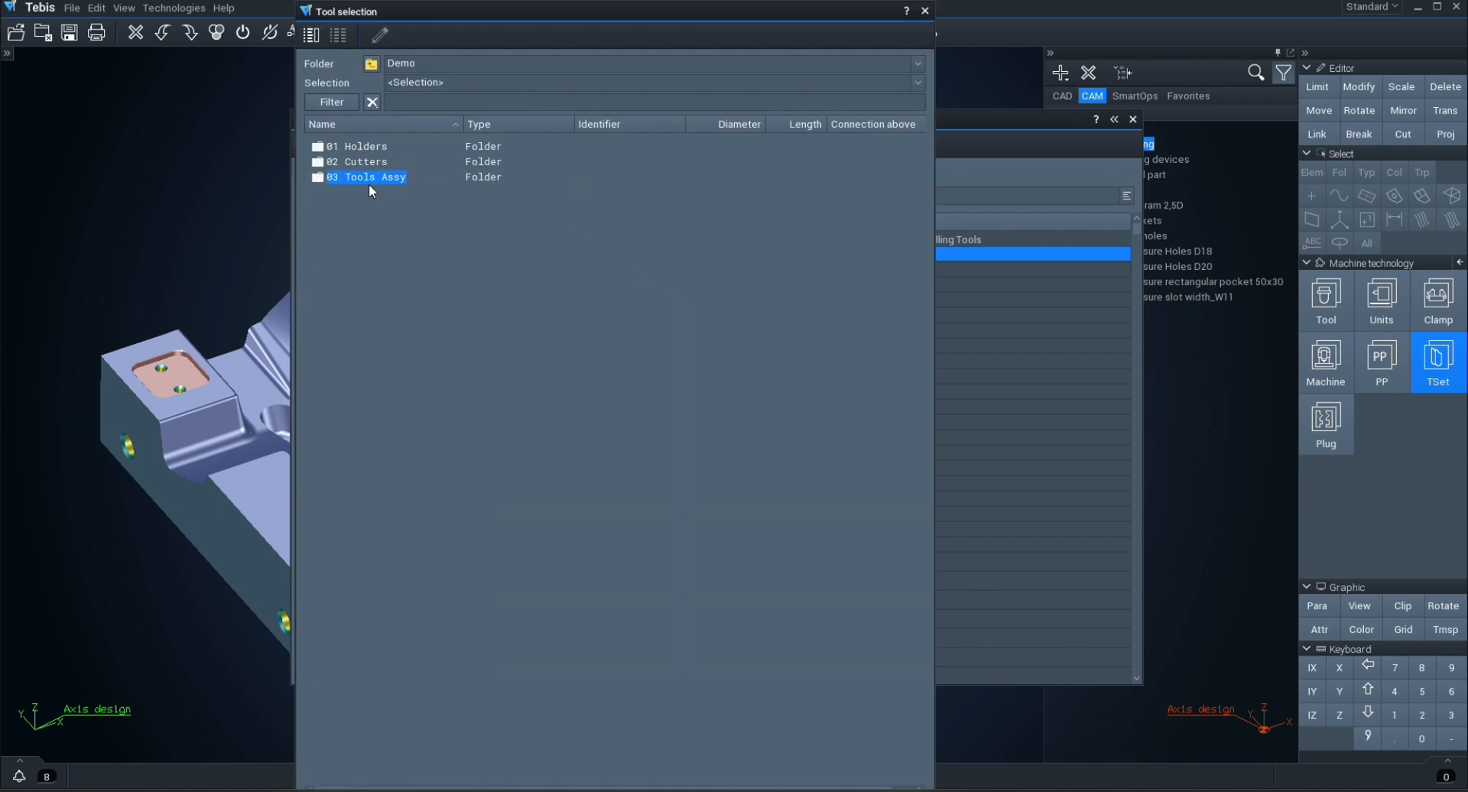
pyautogui.doubleClick(368, 179)
pyautogui.doubleClick(364, 162)
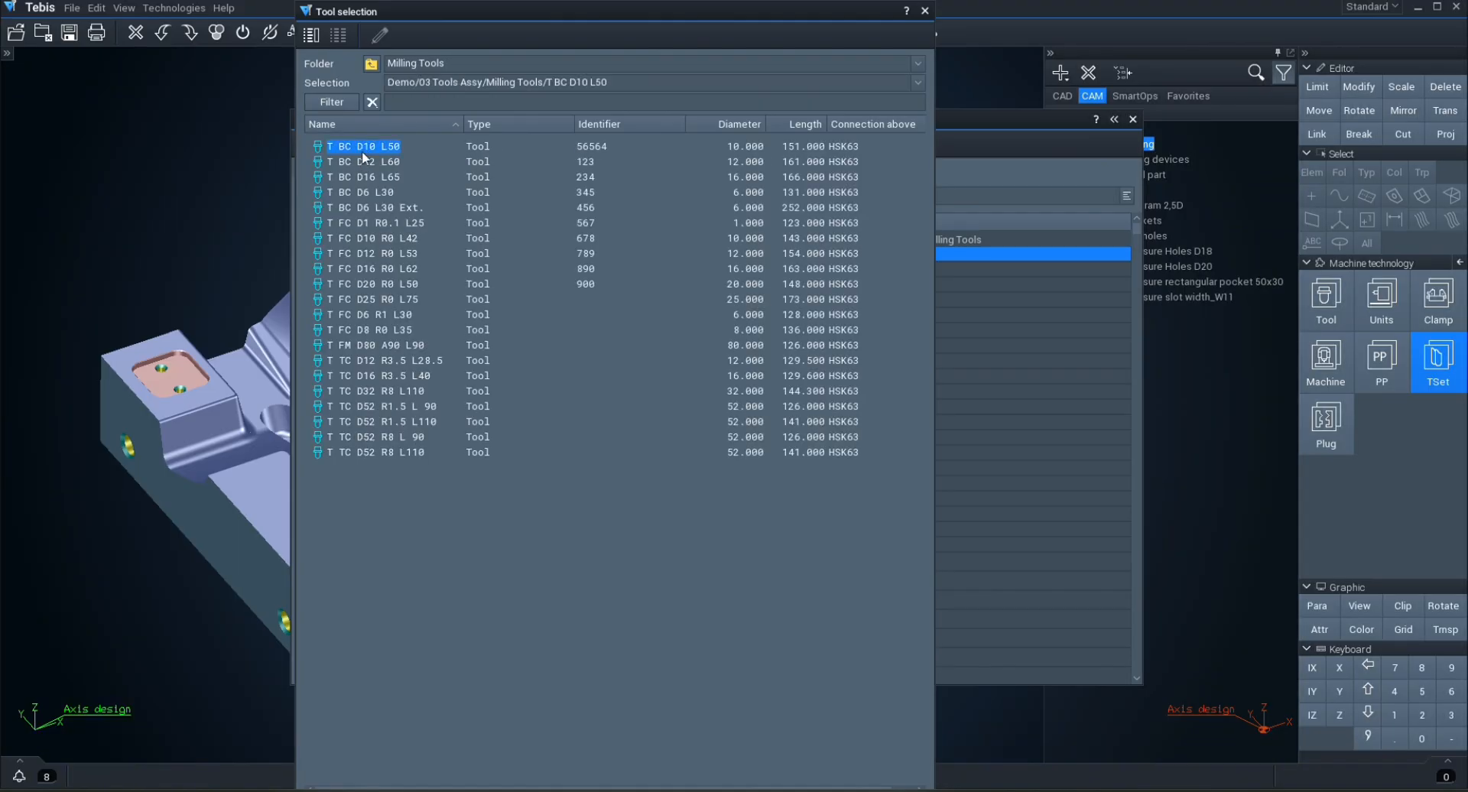
pyautogui.keyDown('shift'); pyautogui.click(388, 451); pyautogui.keyUp('shift')
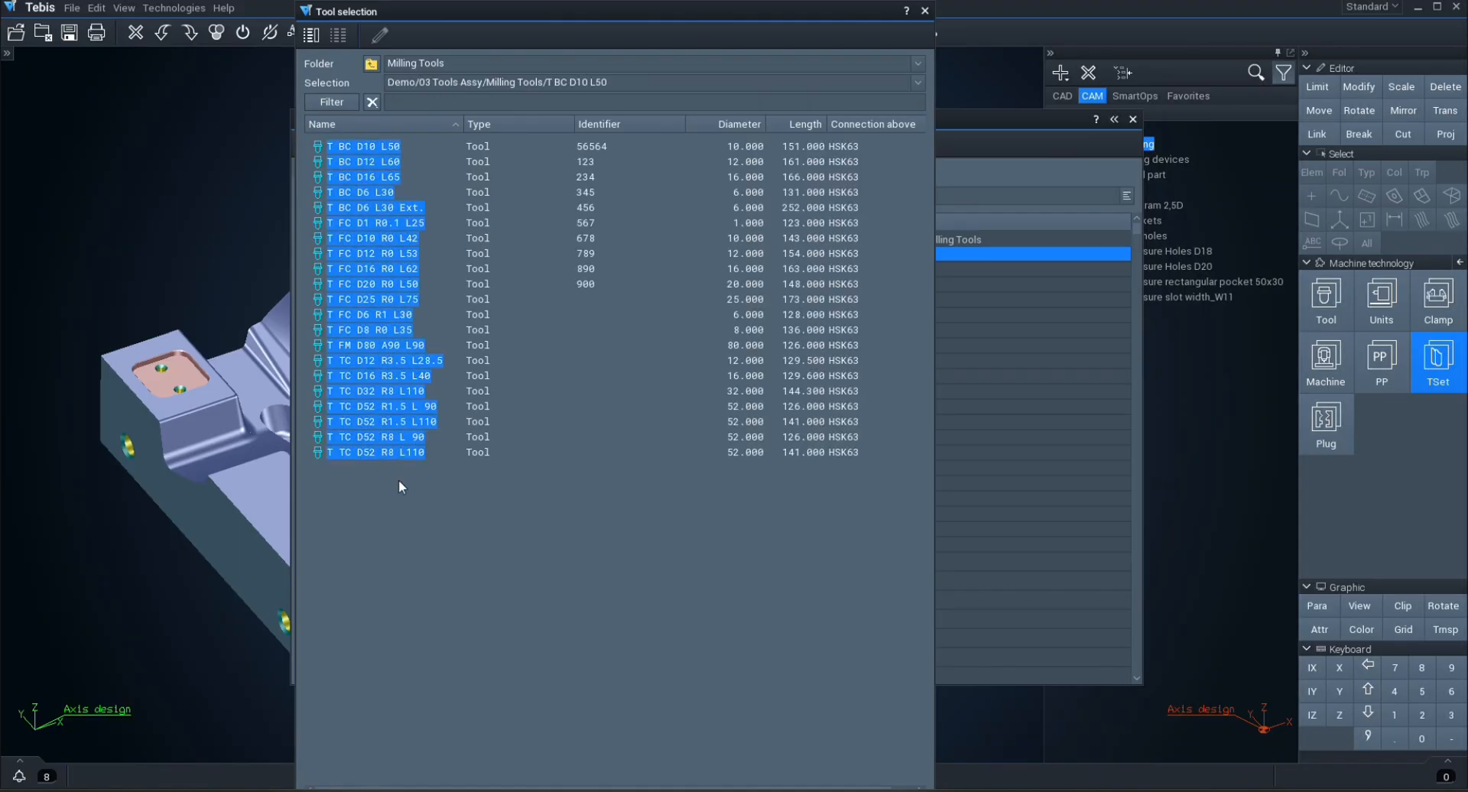
pyautogui.press('Return')
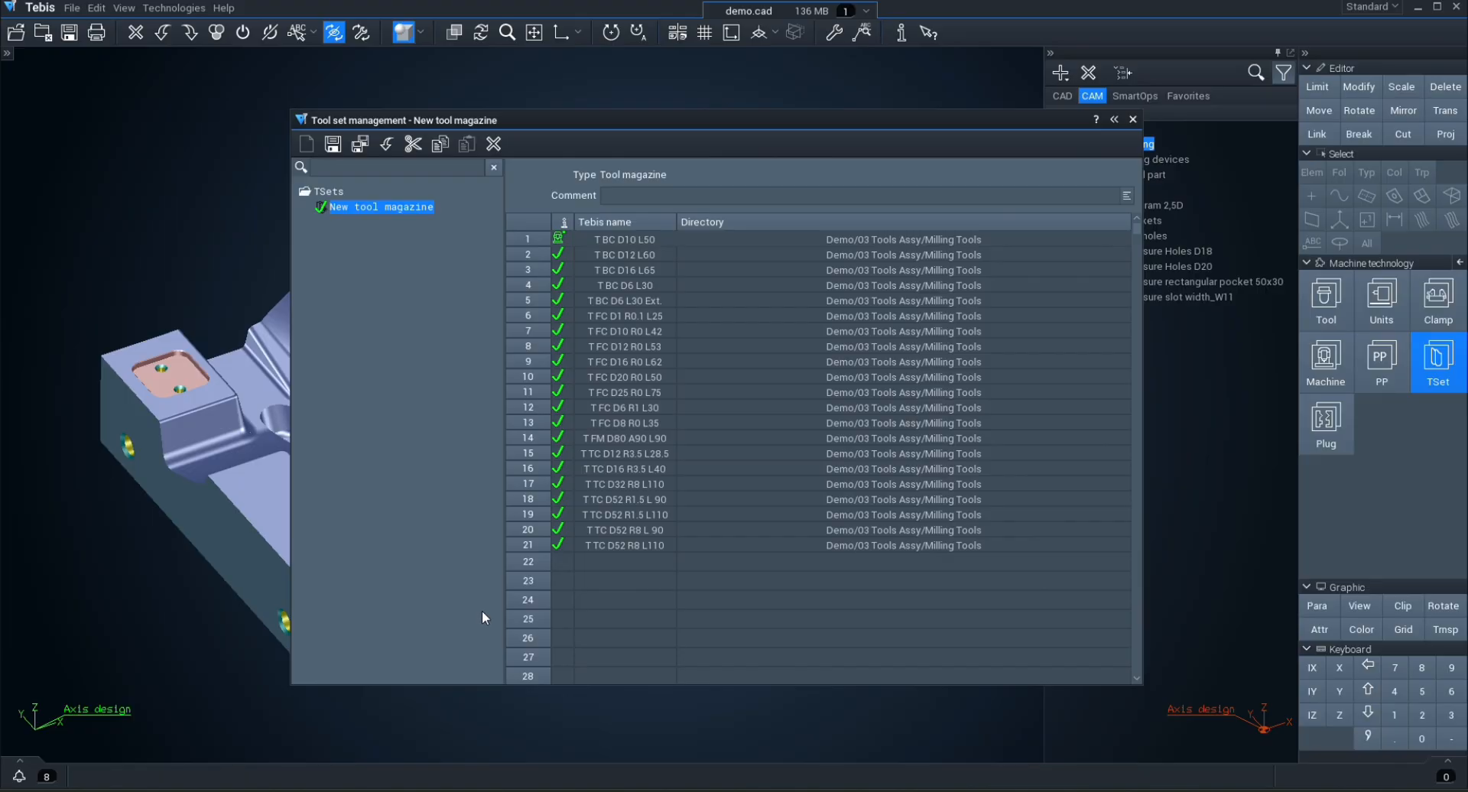
# Step: Block the space at magazine position 22 and save the tool magazine
pyautogui.rightClick(521, 563)
pyautogui.moveTo(567, 627)
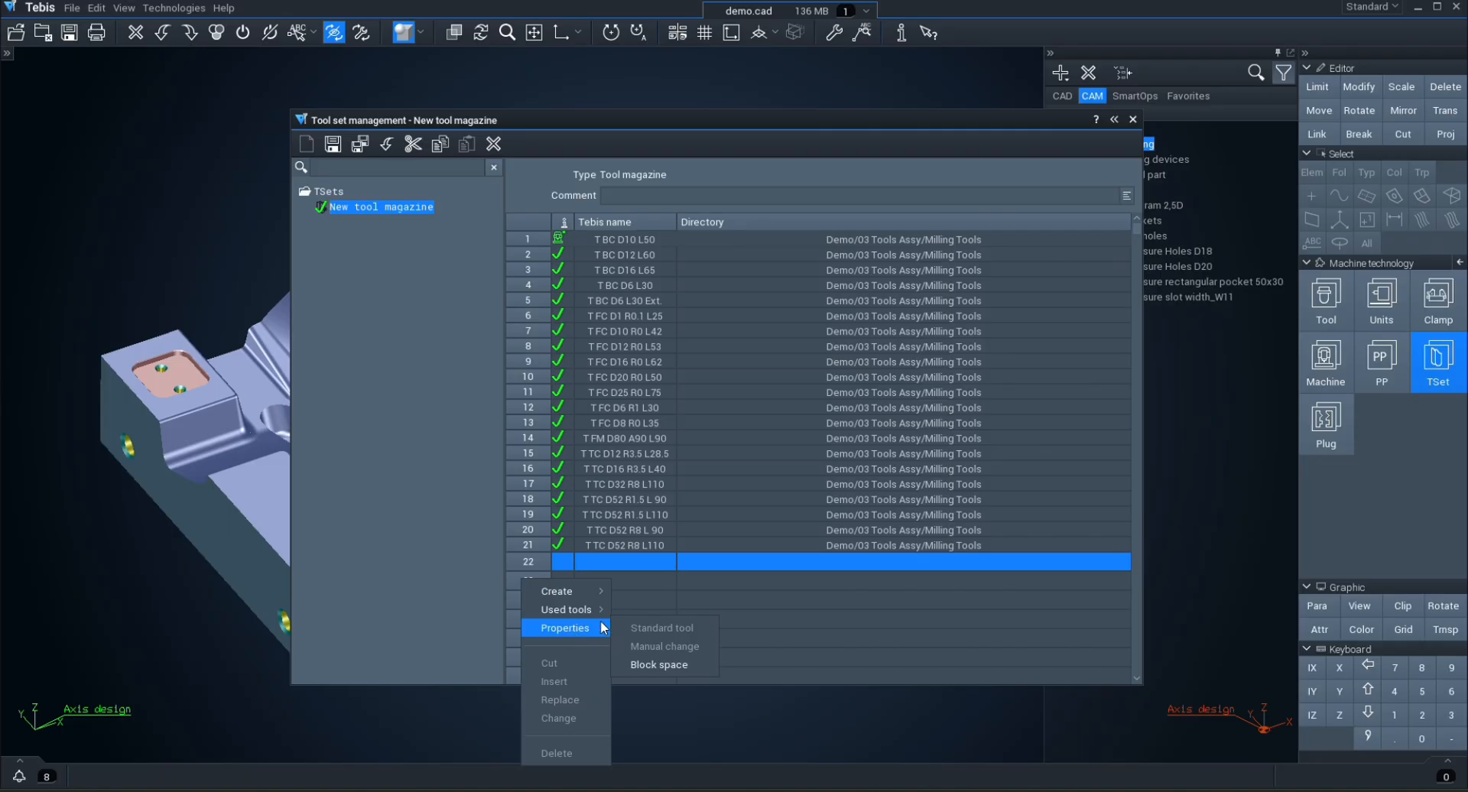
pyautogui.click(659, 664)
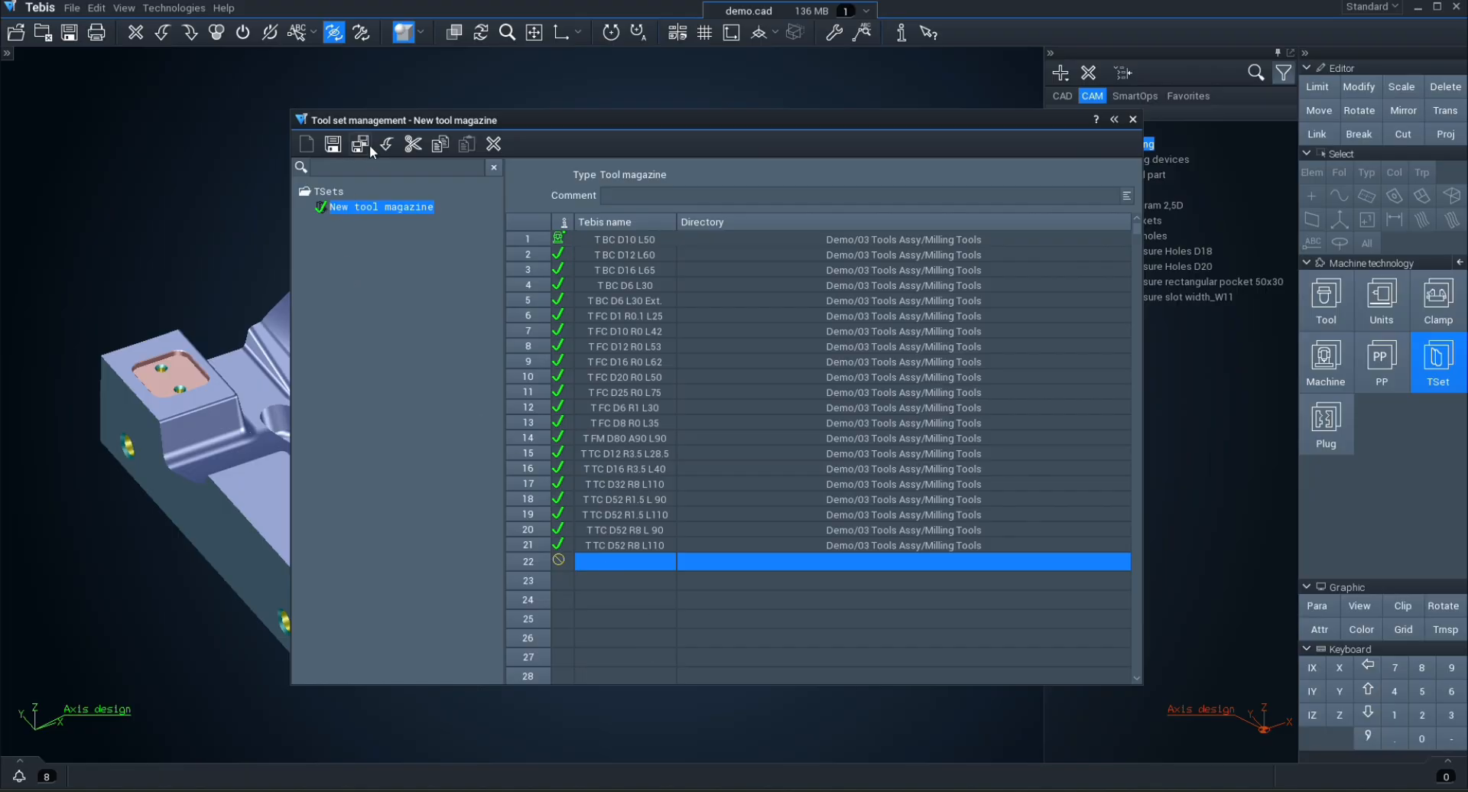
pyautogui.rightClick(364, 208)
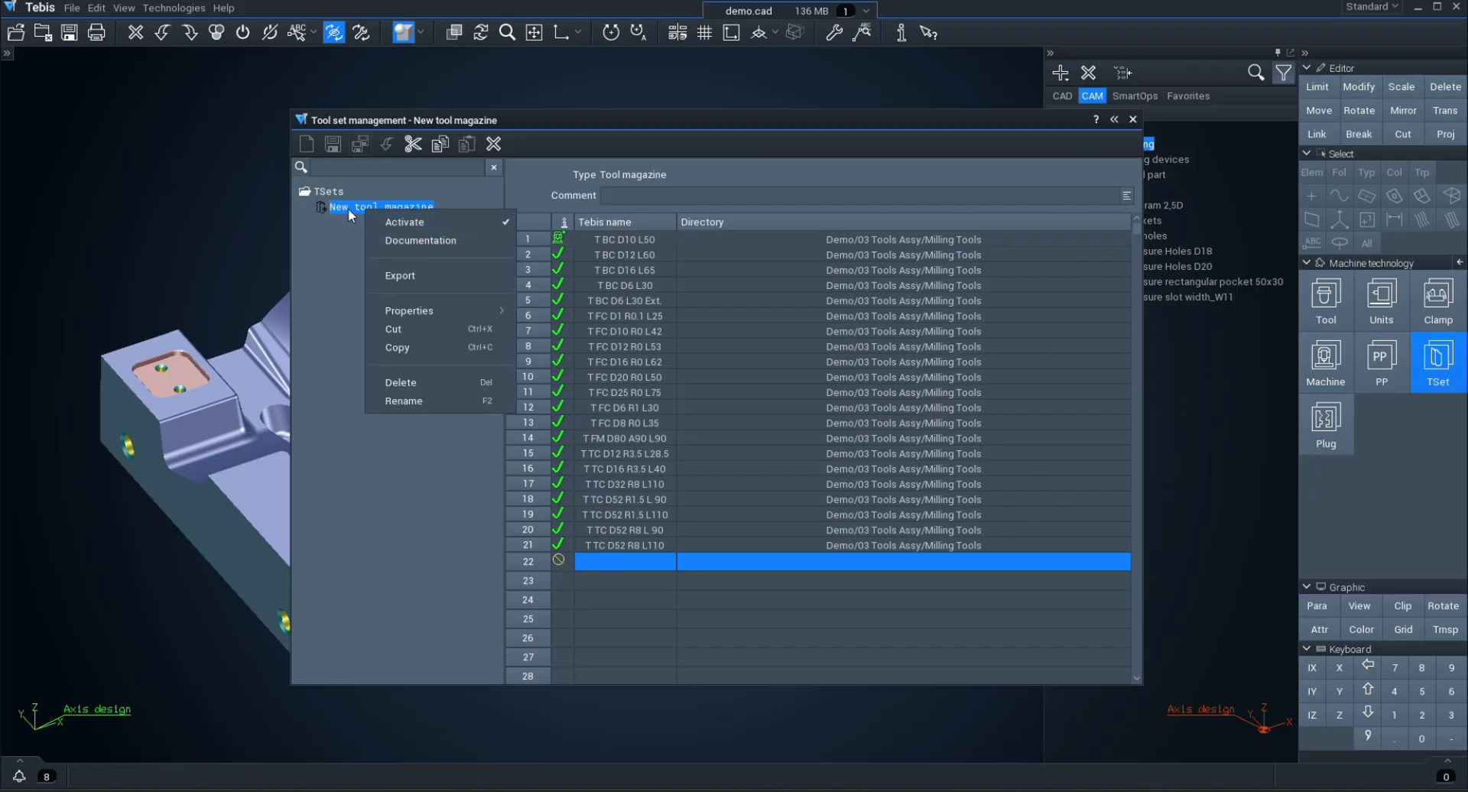
# Step: Create a new tool table under TSets with addresses generated from the tool identifier
pyautogui.rightClick(327, 191)
pyautogui.moveTo(401, 202)
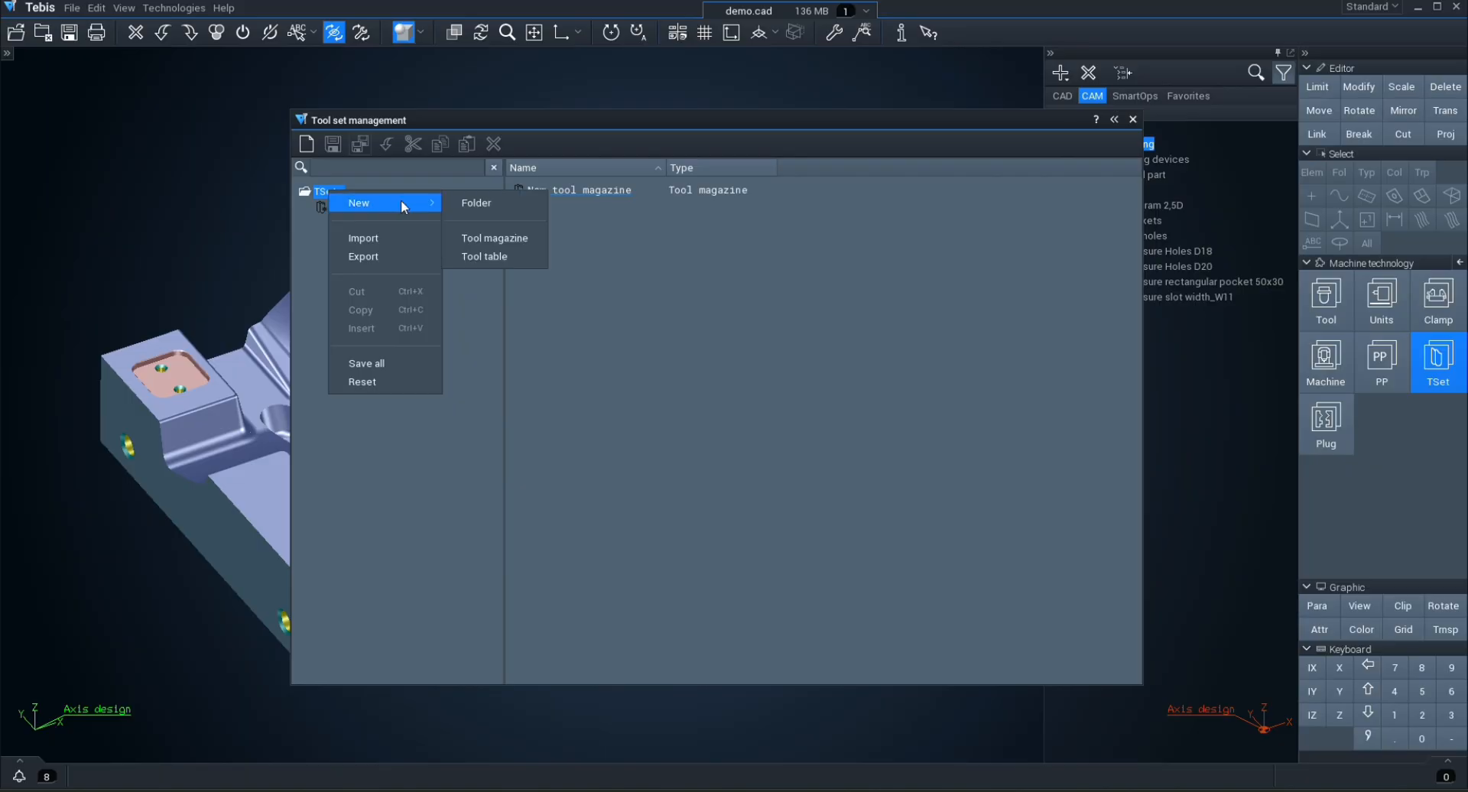
pyautogui.click(486, 257)
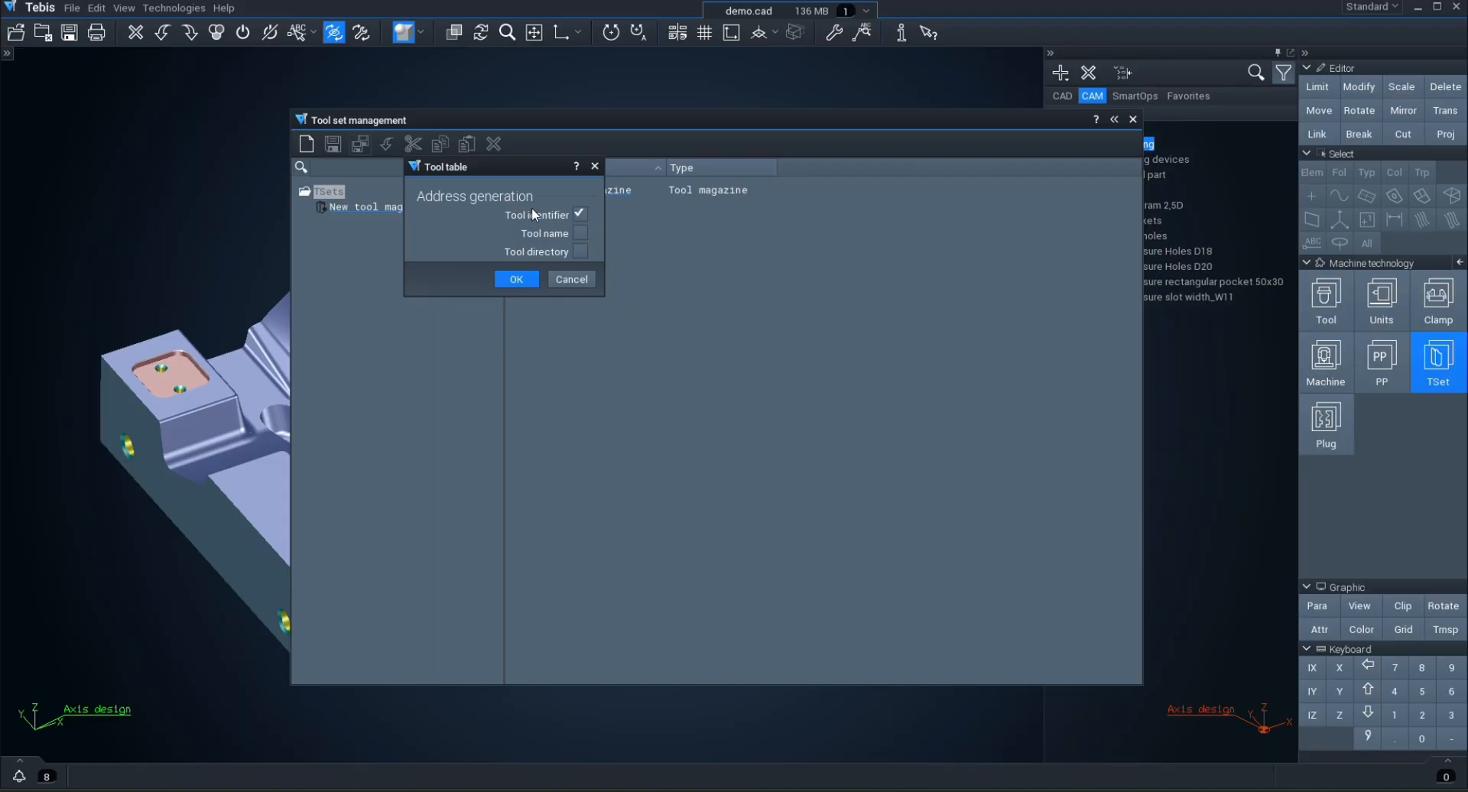
pyautogui.click(526, 281)
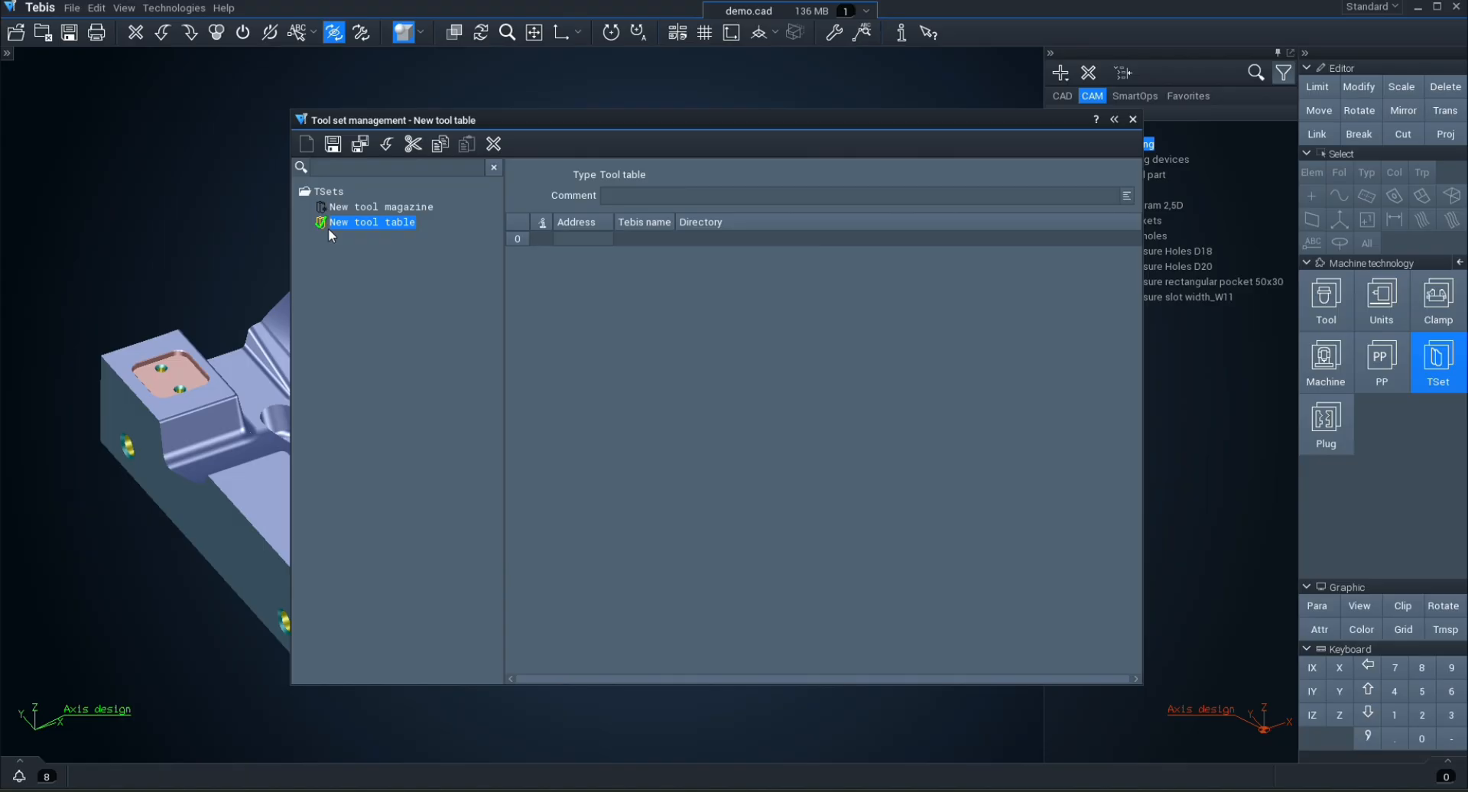
# Step: Add the tool T BC D10 L50 from Demo/03 Tools Assy/Milling Tools to the new tool table using the tool library
pyautogui.rightClick(520, 237)
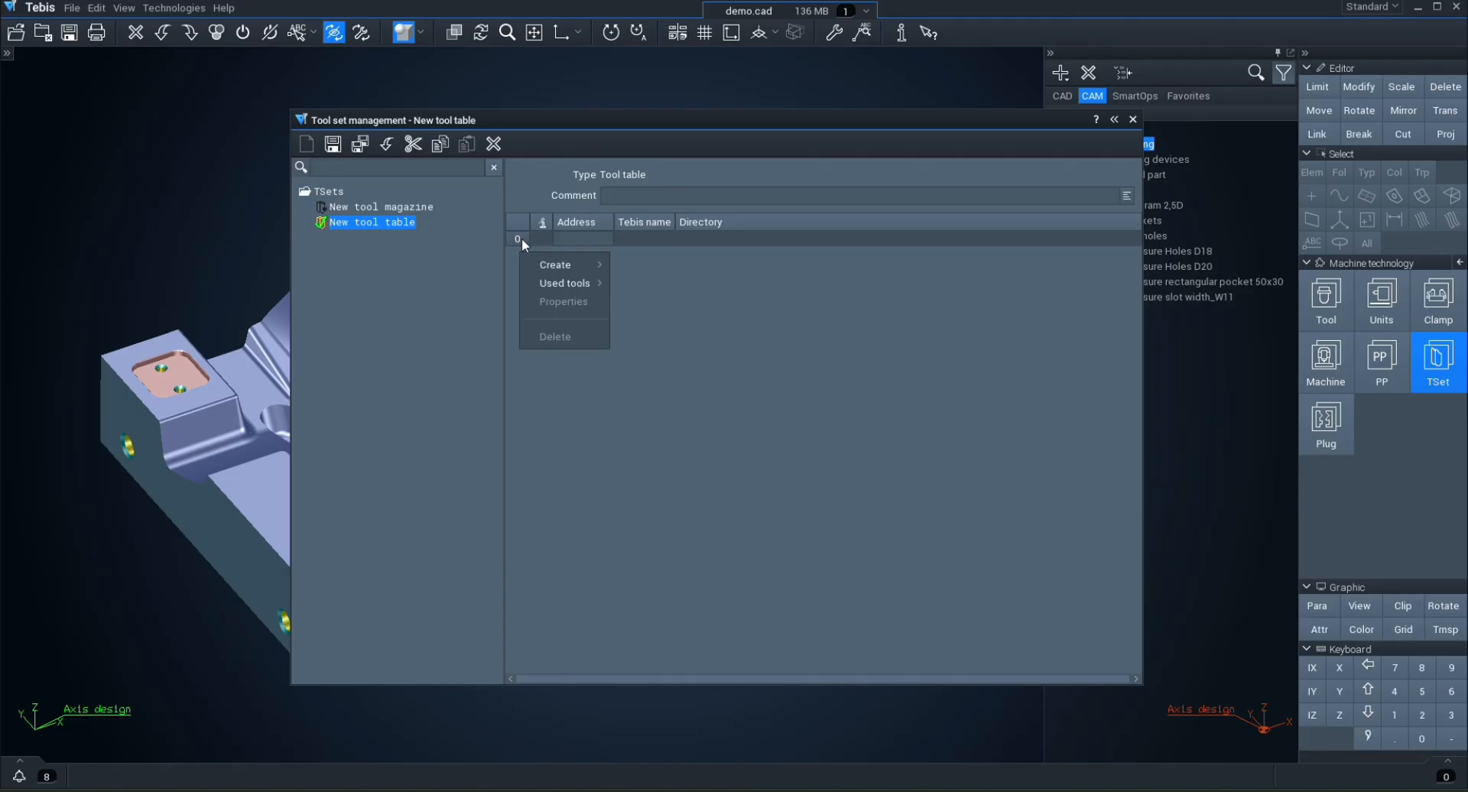
pyautogui.moveTo(556, 260)
pyautogui.click(651, 261)
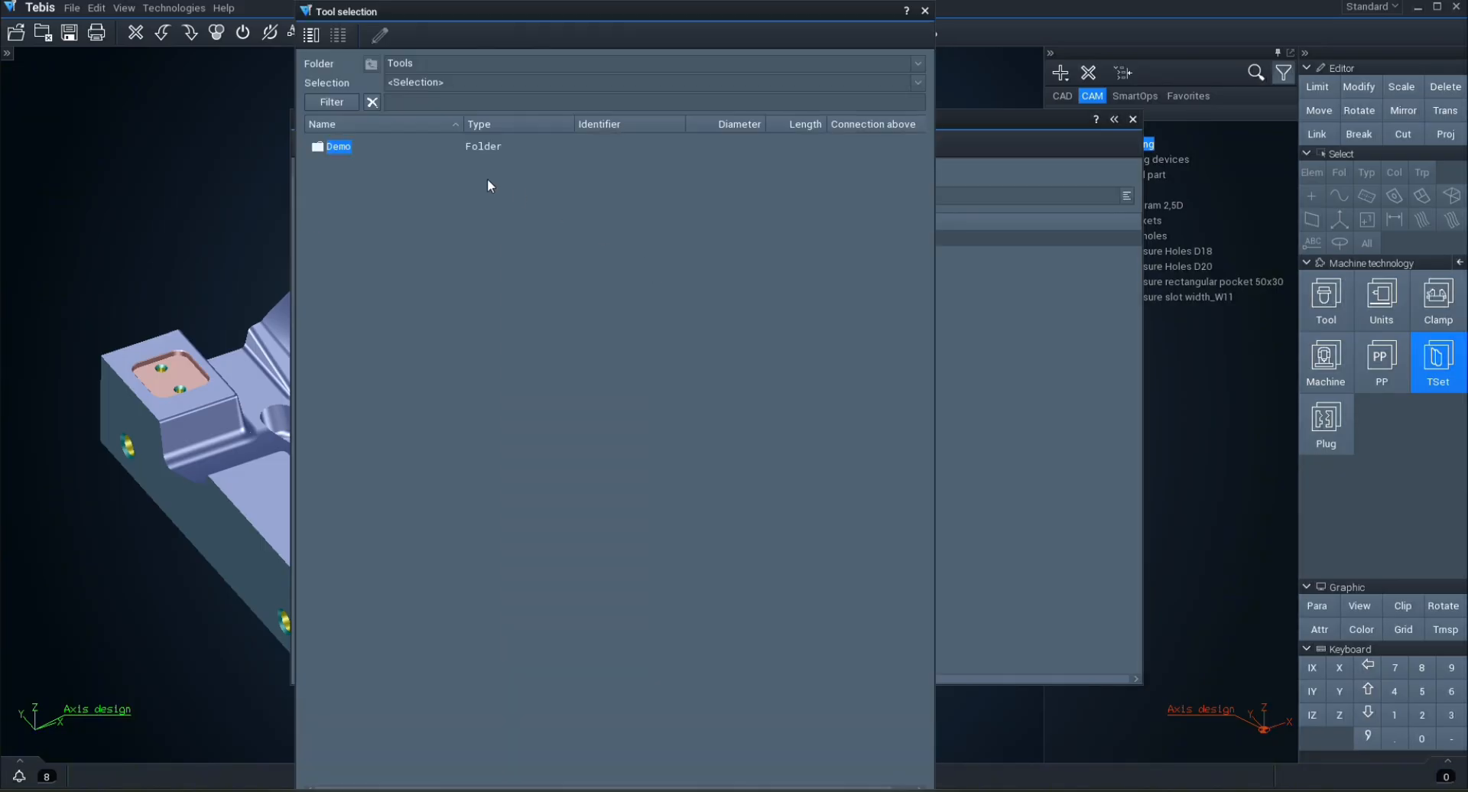
pyautogui.doubleClick(338, 147)
pyautogui.doubleClick(369, 178)
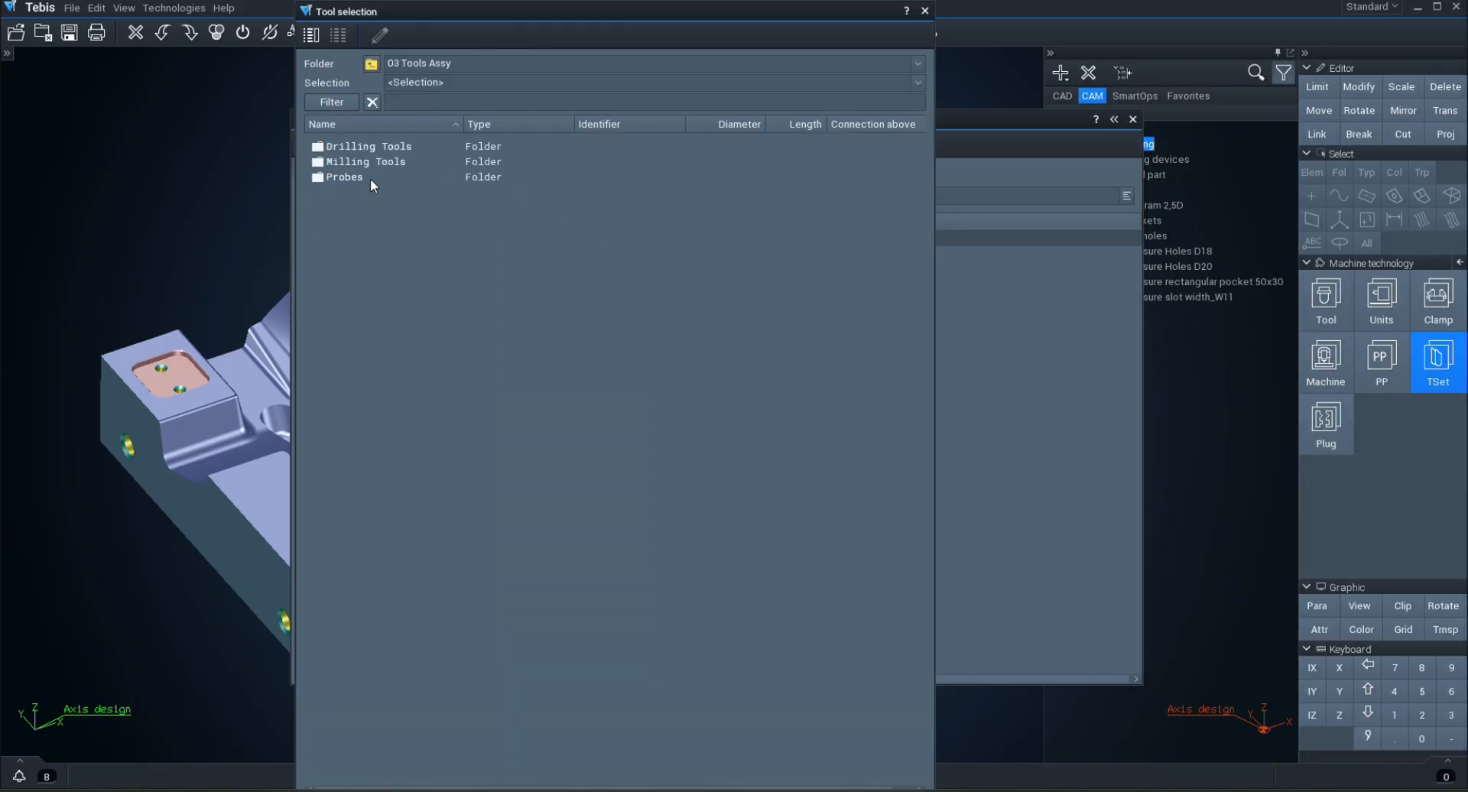
pyautogui.click(372, 162)
pyautogui.doubleClick(373, 163)
pyautogui.doubleClick(369, 145)
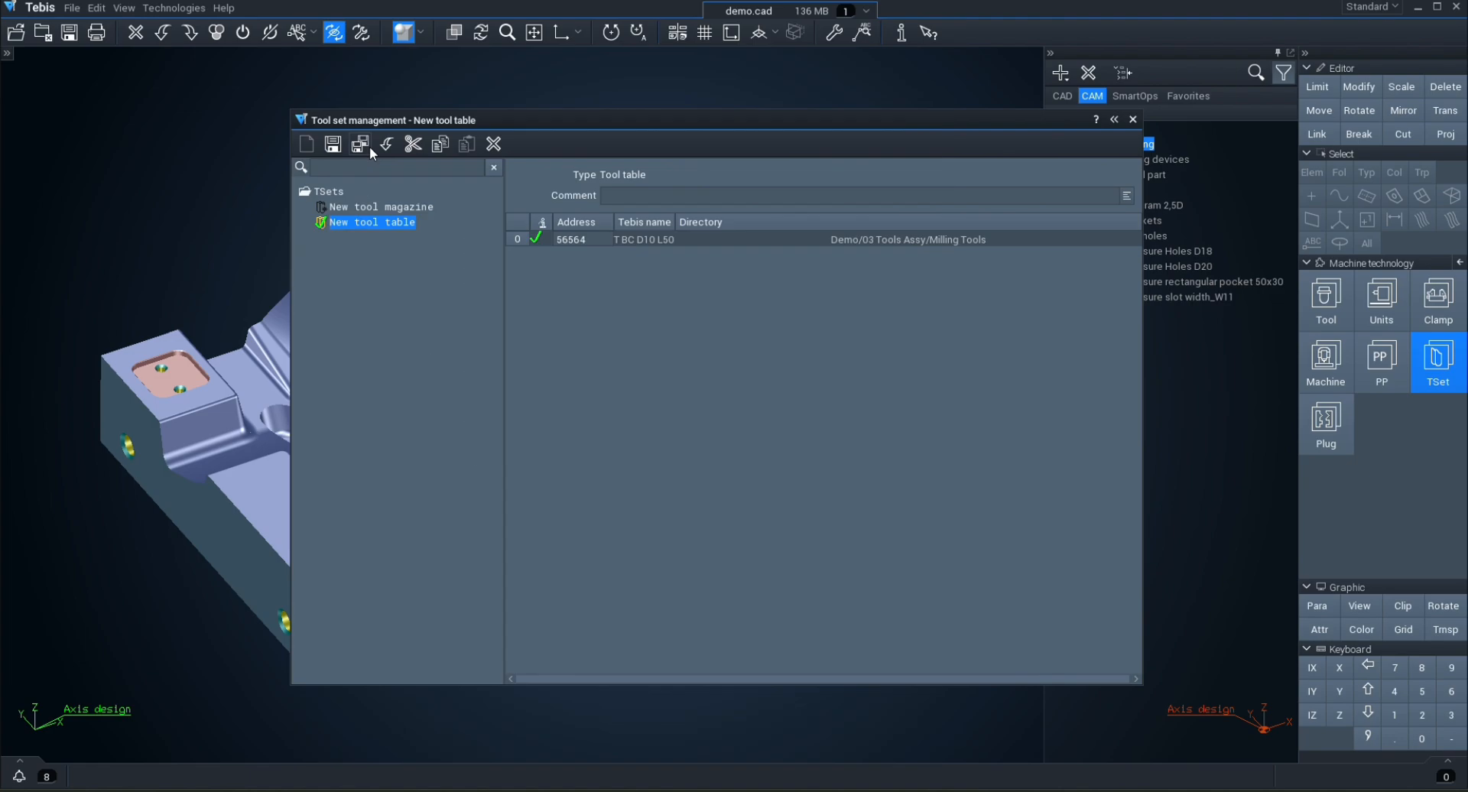
# Step: Mark the tool T BC D10 L50 in the tool table for manual change
pyautogui.rightClick(521, 242)
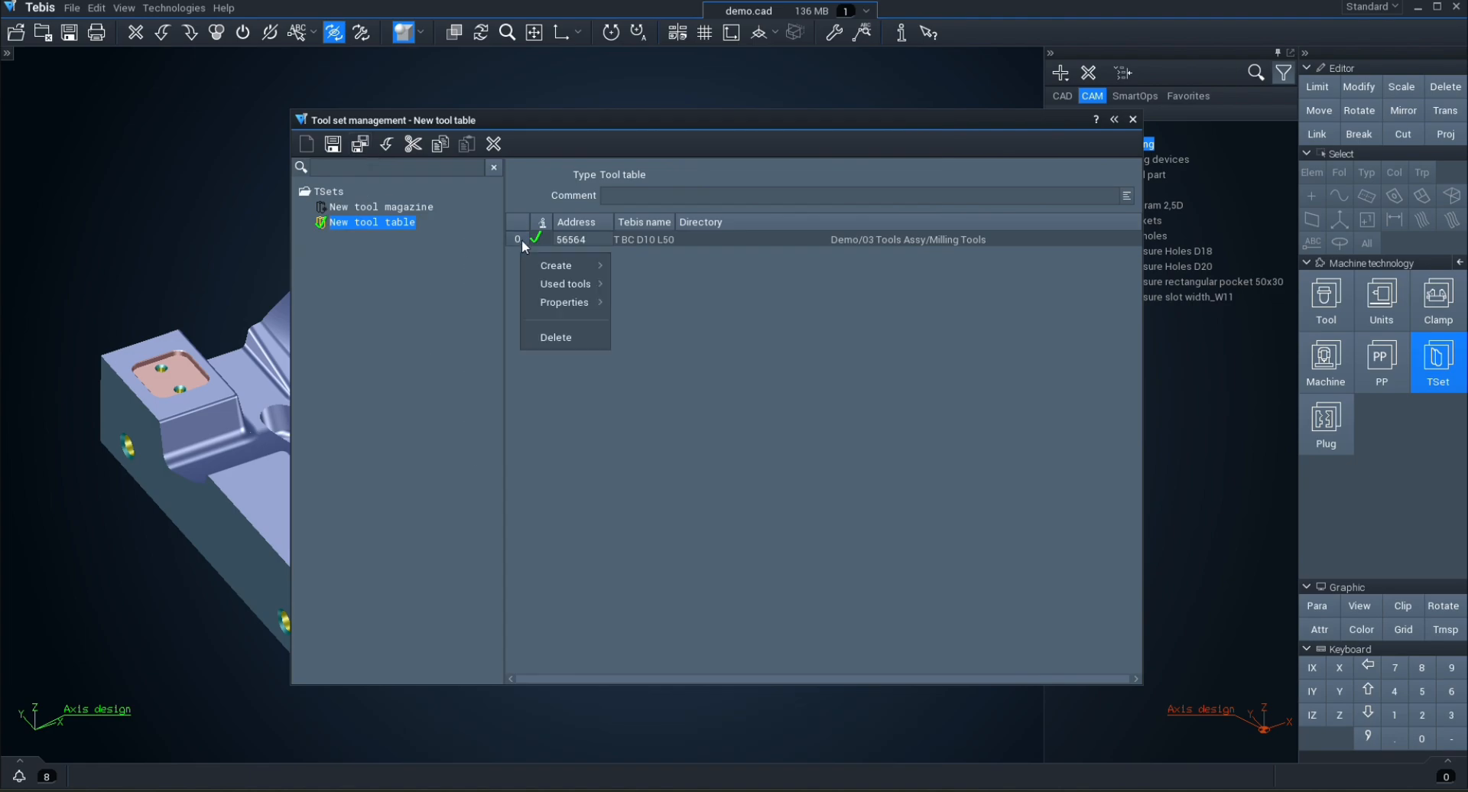
pyautogui.moveTo(555, 301)
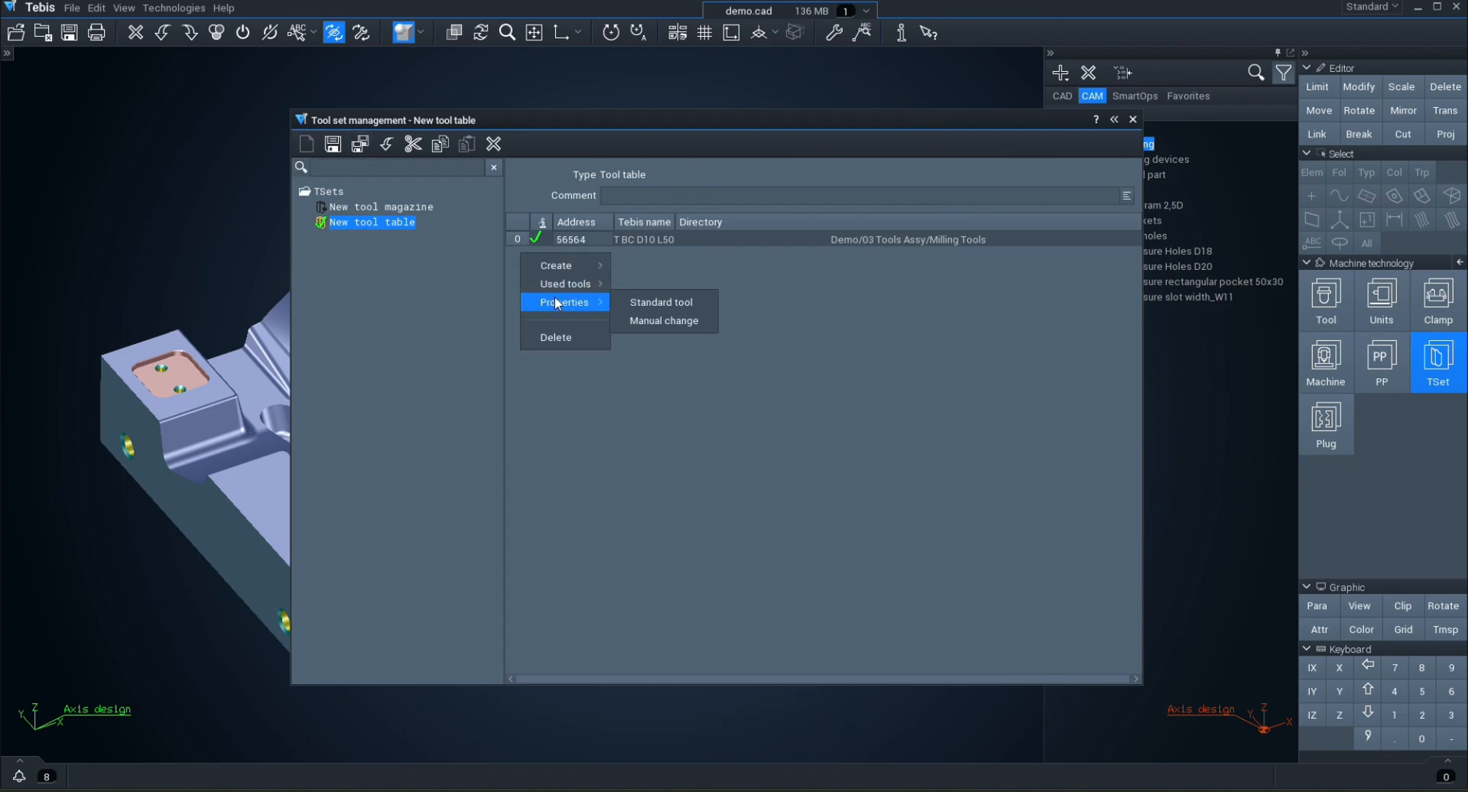
pyautogui.click(687, 324)
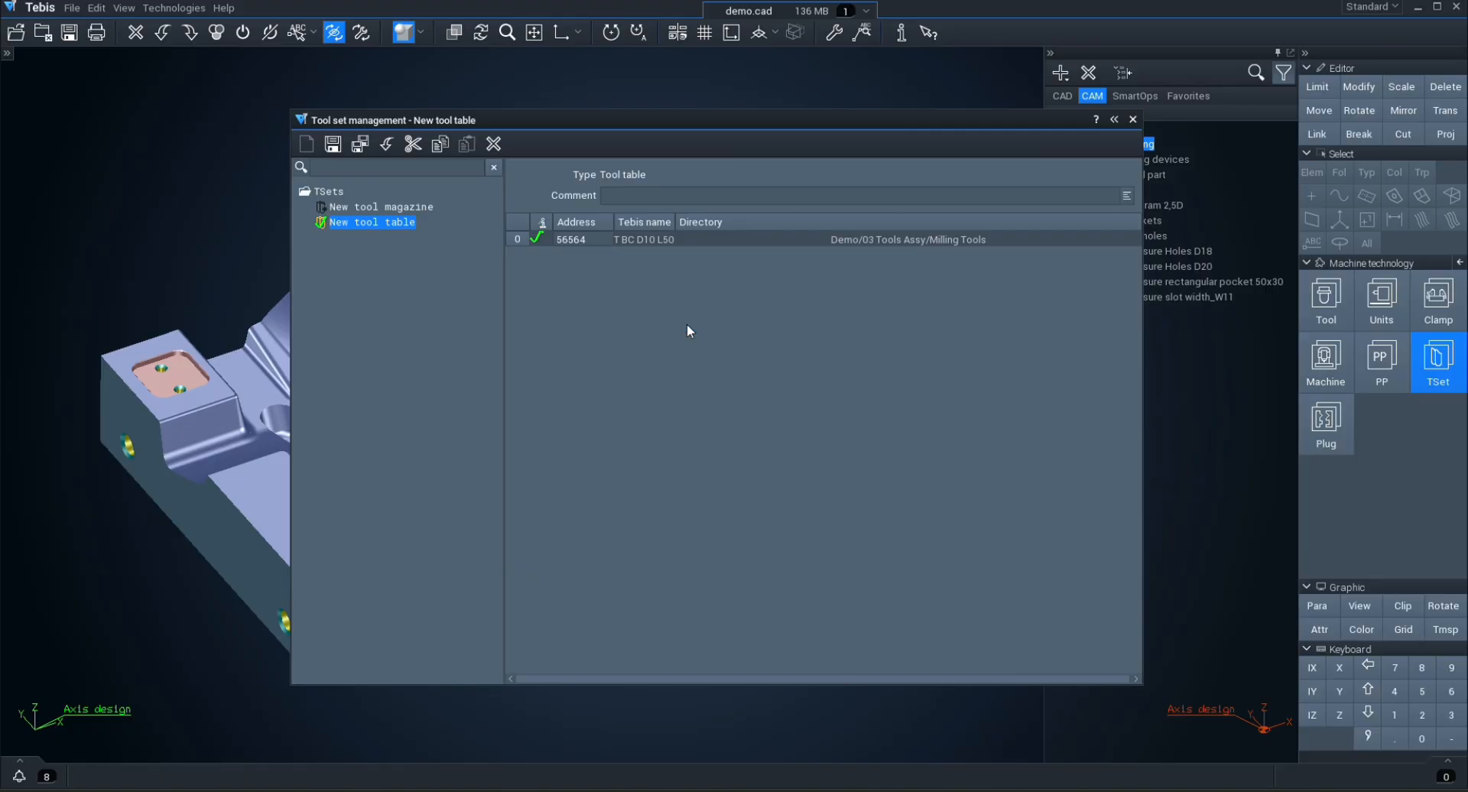
# Step: Add the milling tools from T BC D10 L50 through T FC D20 R0 L50 to the tool table from the tool library and save it
pyautogui.rightClick(517, 241)
pyautogui.moveTo(537, 270)
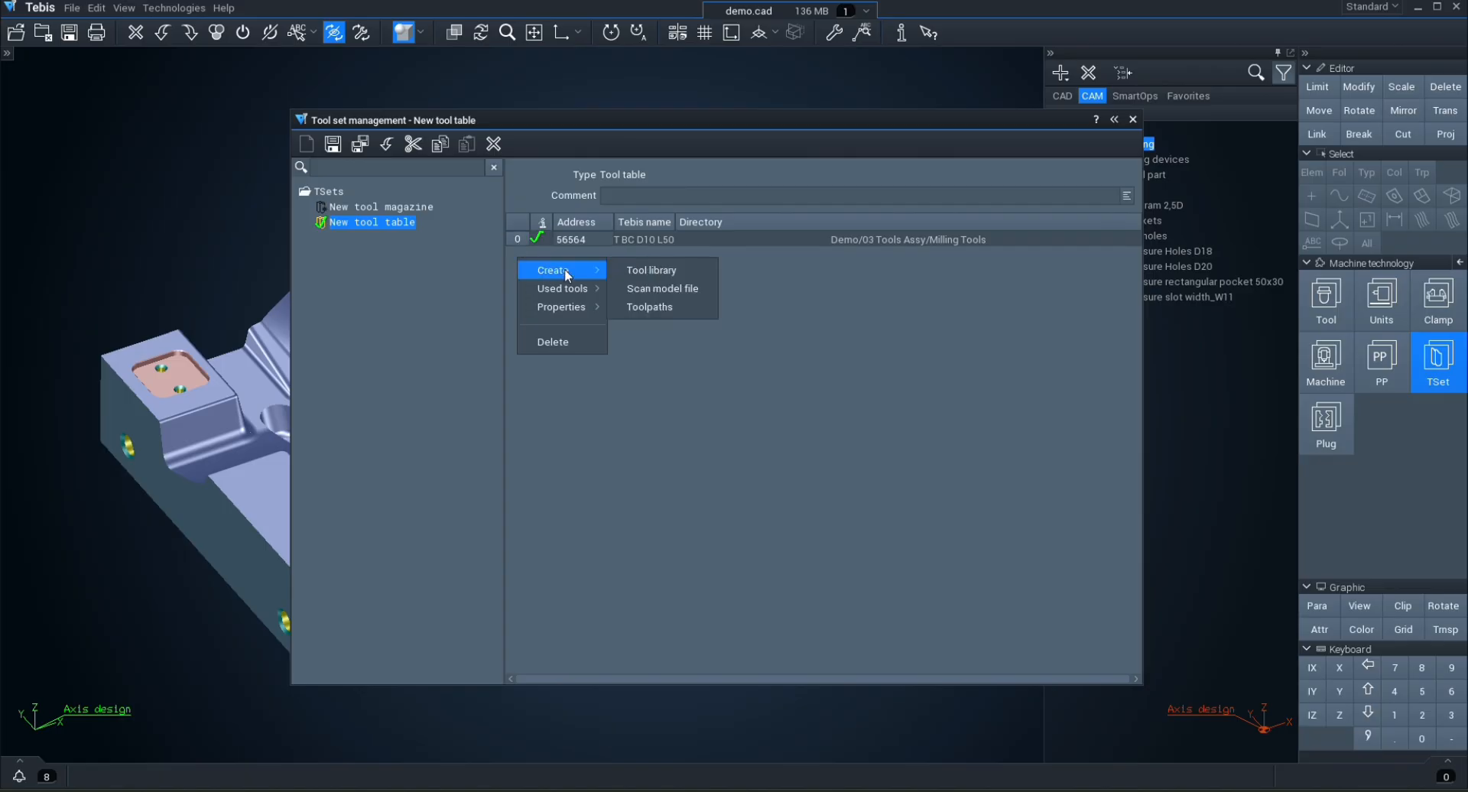
pyautogui.click(660, 283)
pyautogui.doubleClick(337, 152)
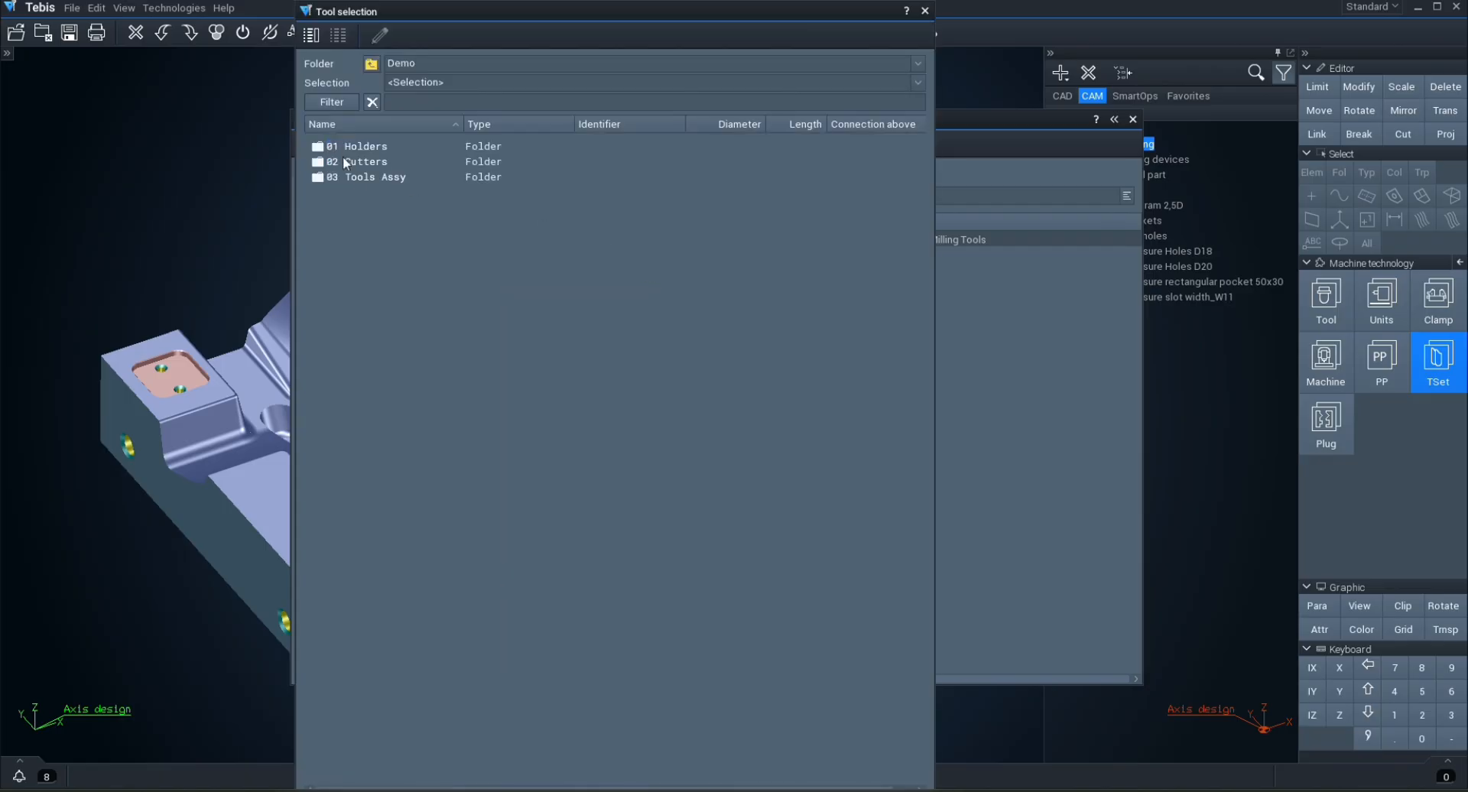
pyautogui.doubleClick(361, 180)
pyautogui.doubleClick(356, 162)
pyautogui.click(351, 148)
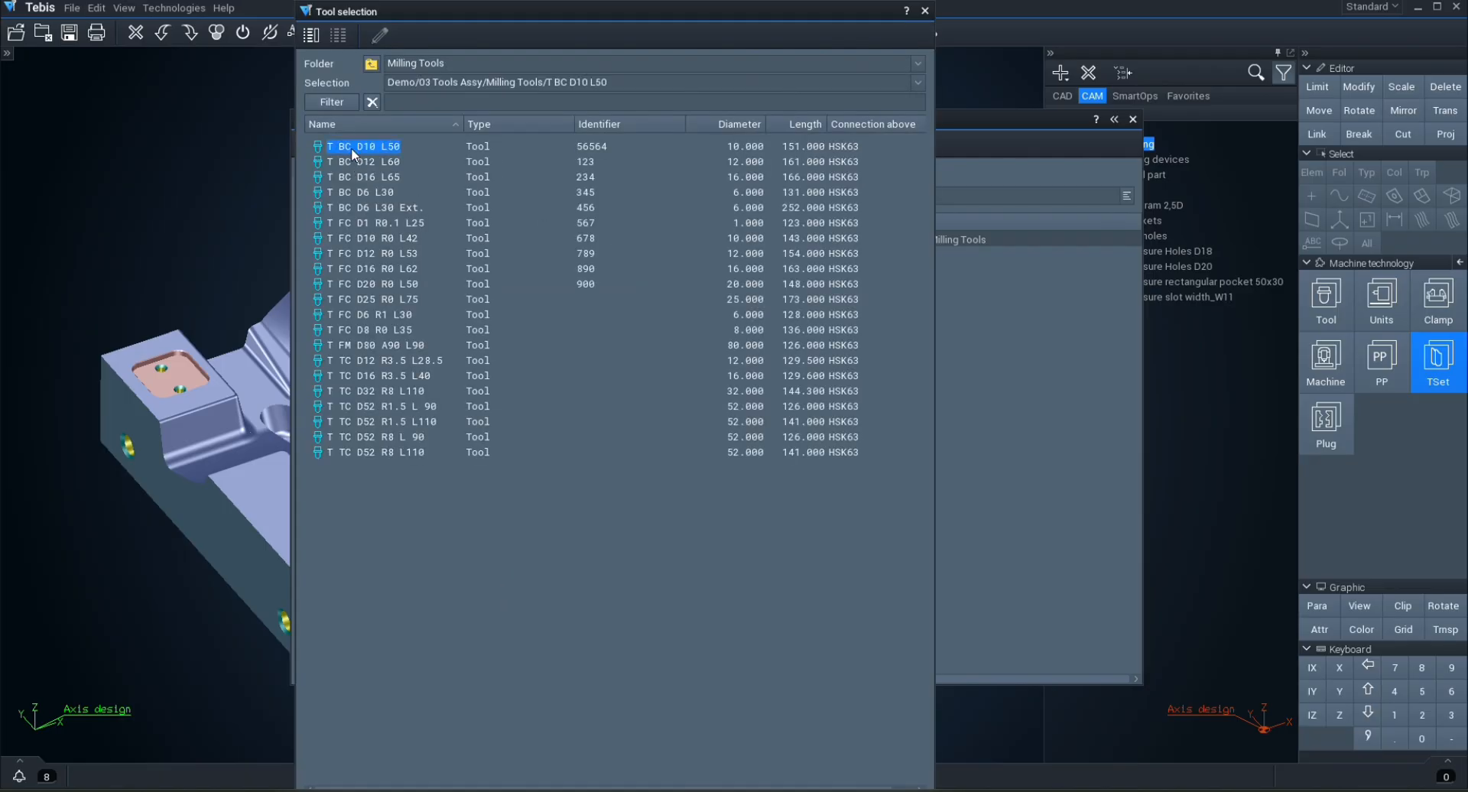
pyautogui.keyDown('shift'); pyautogui.click(387, 285); pyautogui.keyUp('shift')
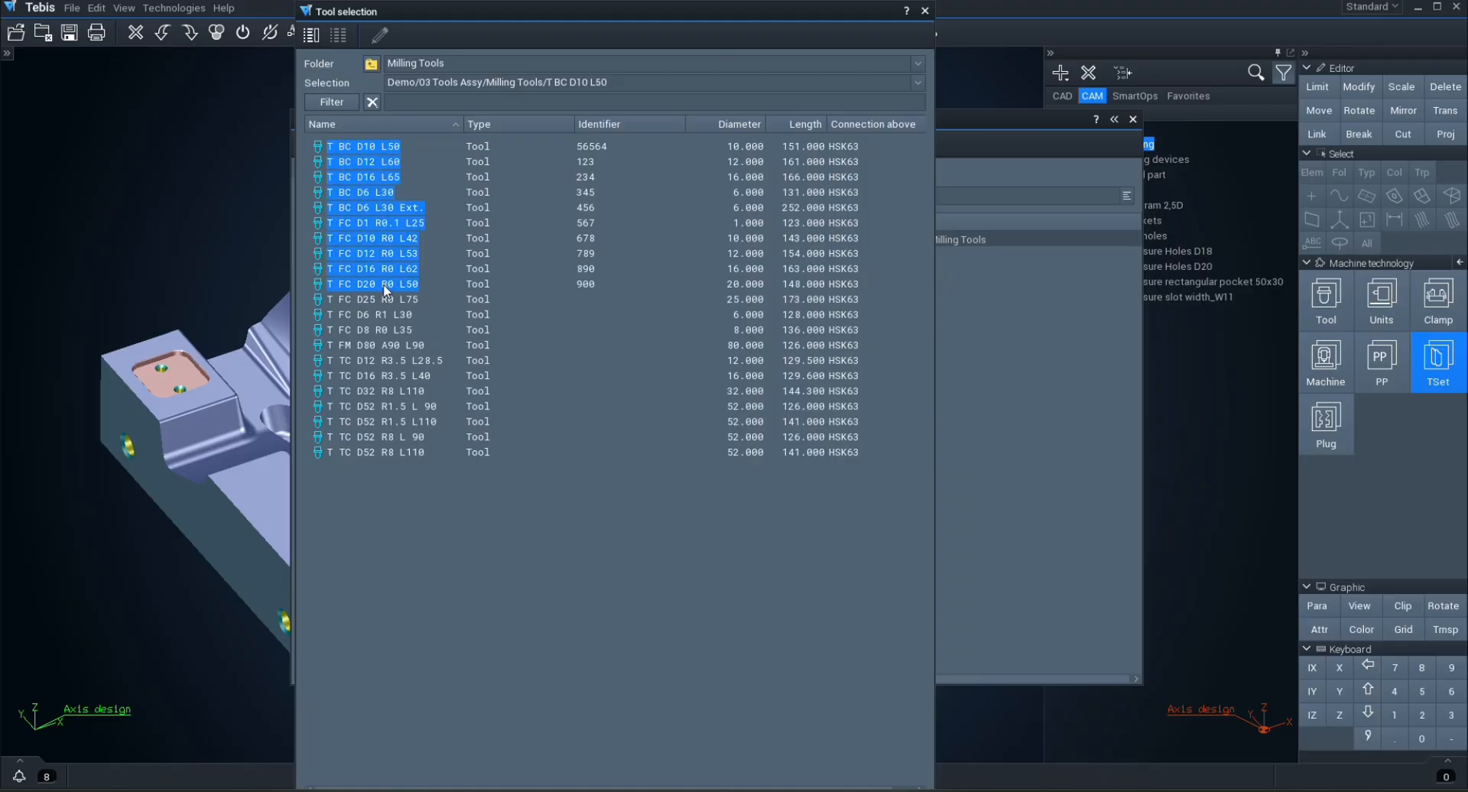
pyautogui.middleClick(459, 575)
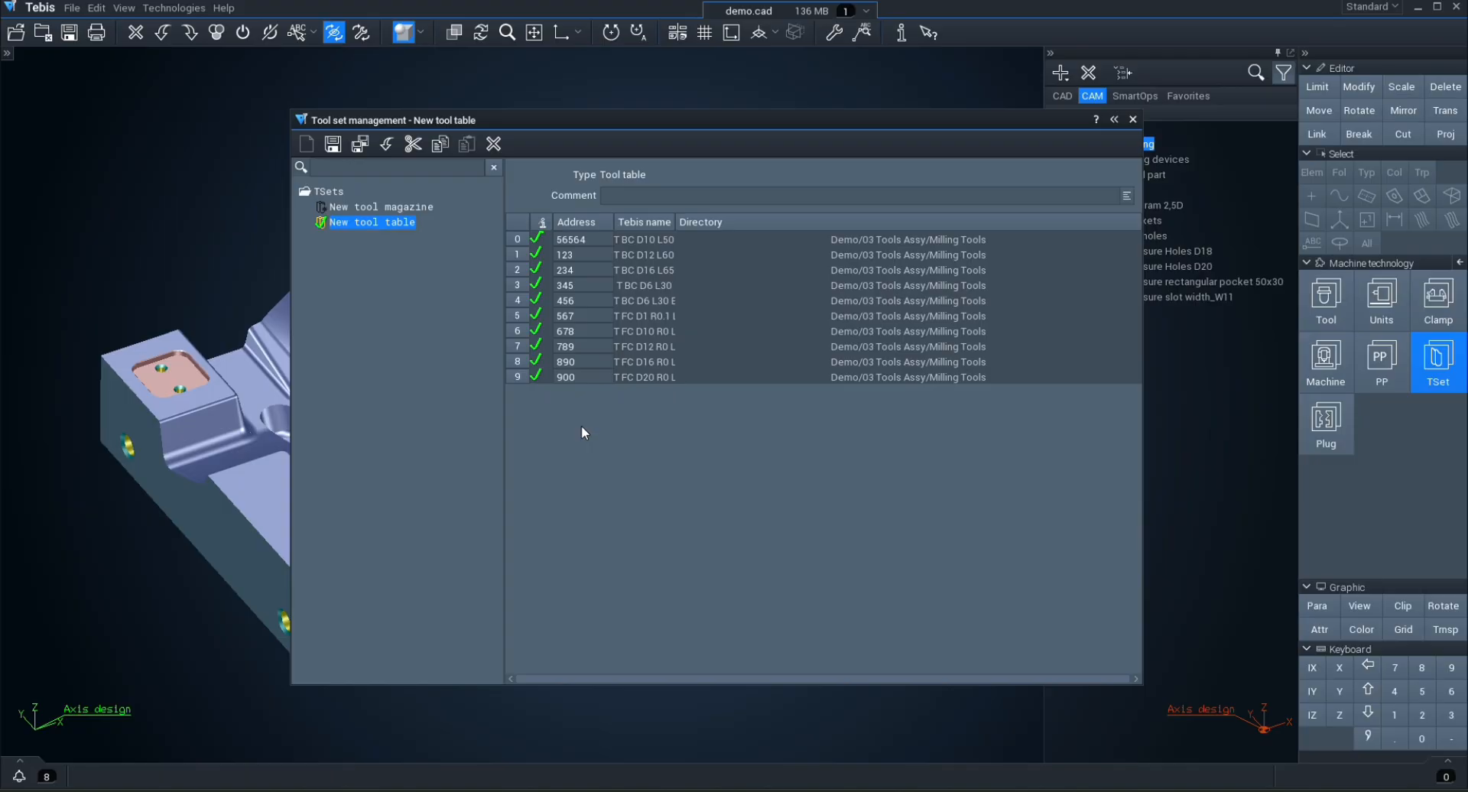
pyautogui.click(360, 146)
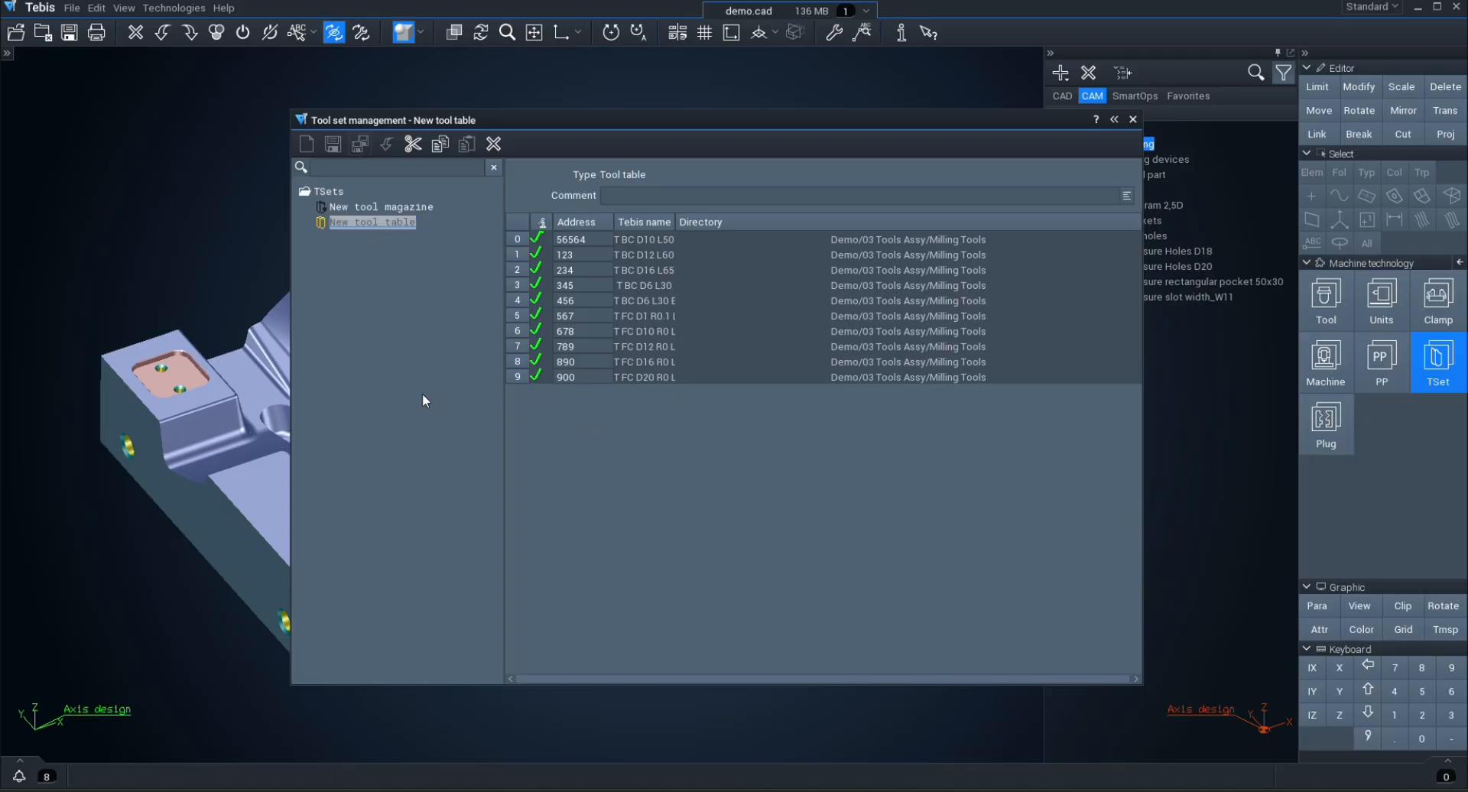
# Step: Rename the new tool magazine as Tset 1 and close the tool set management
pyautogui.click(370, 207)
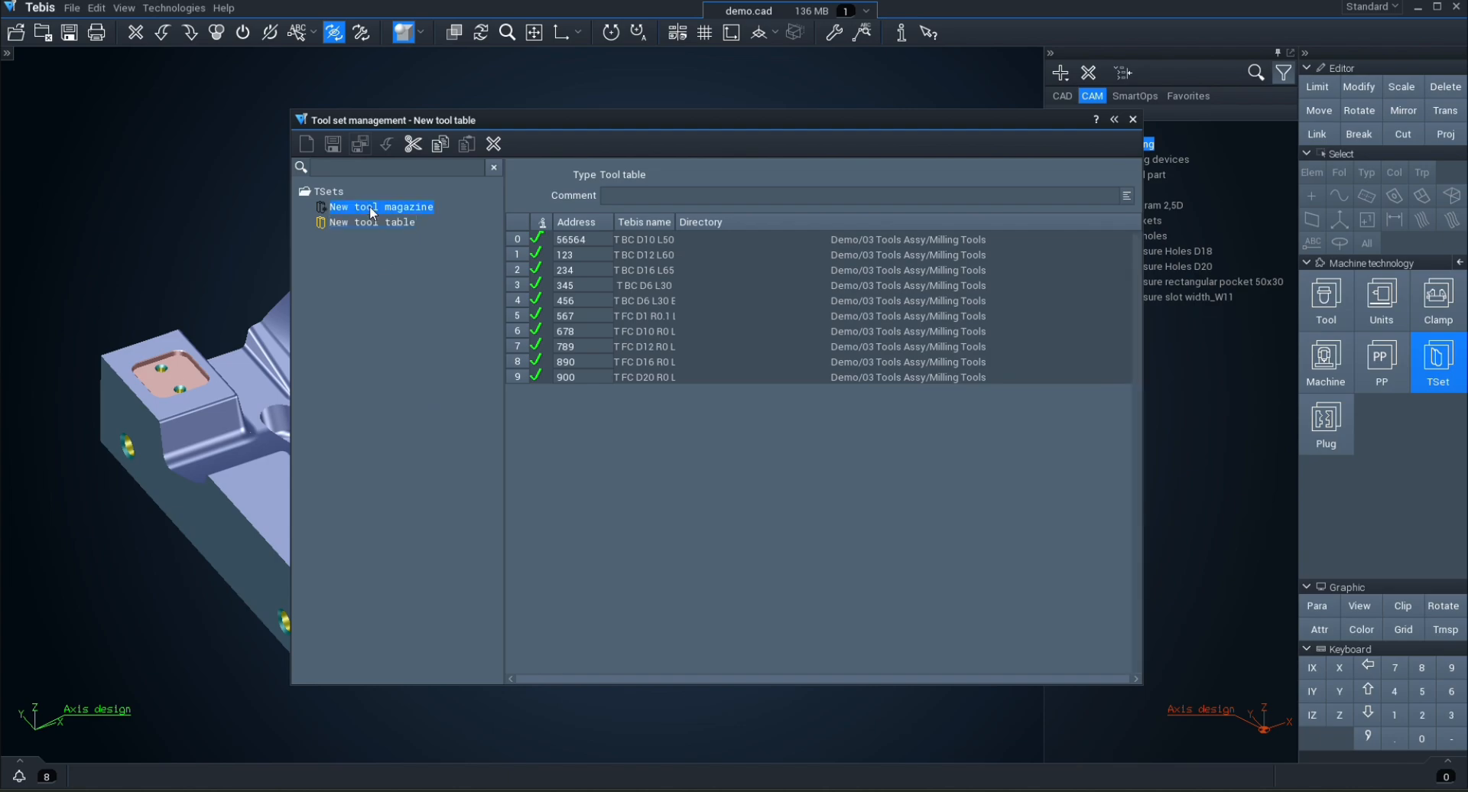
pyautogui.rightClick(369, 206)
pyautogui.click(424, 396)
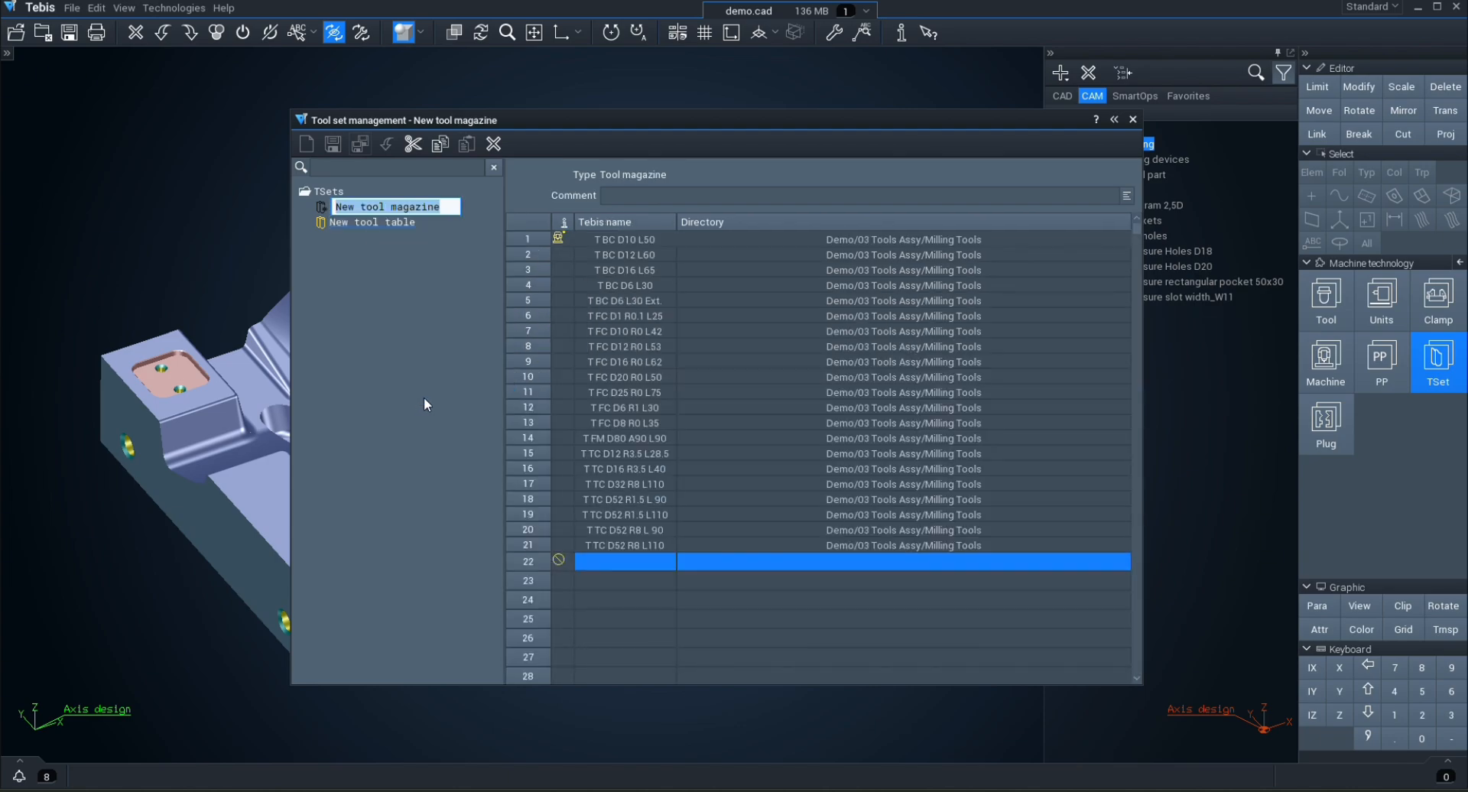
pyautogui.write('Tset ')
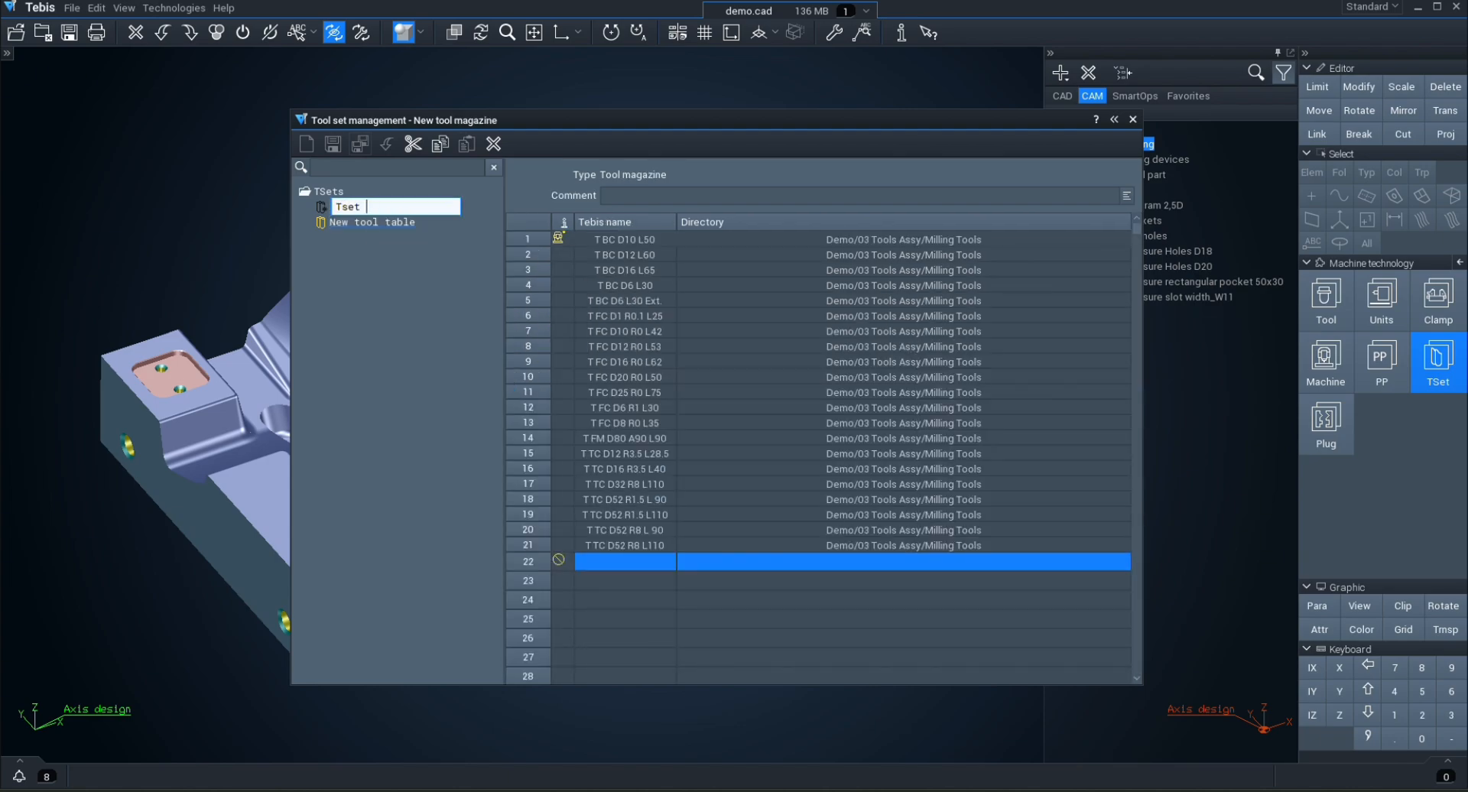
pyautogui.write('1')
pyautogui.press('Return')
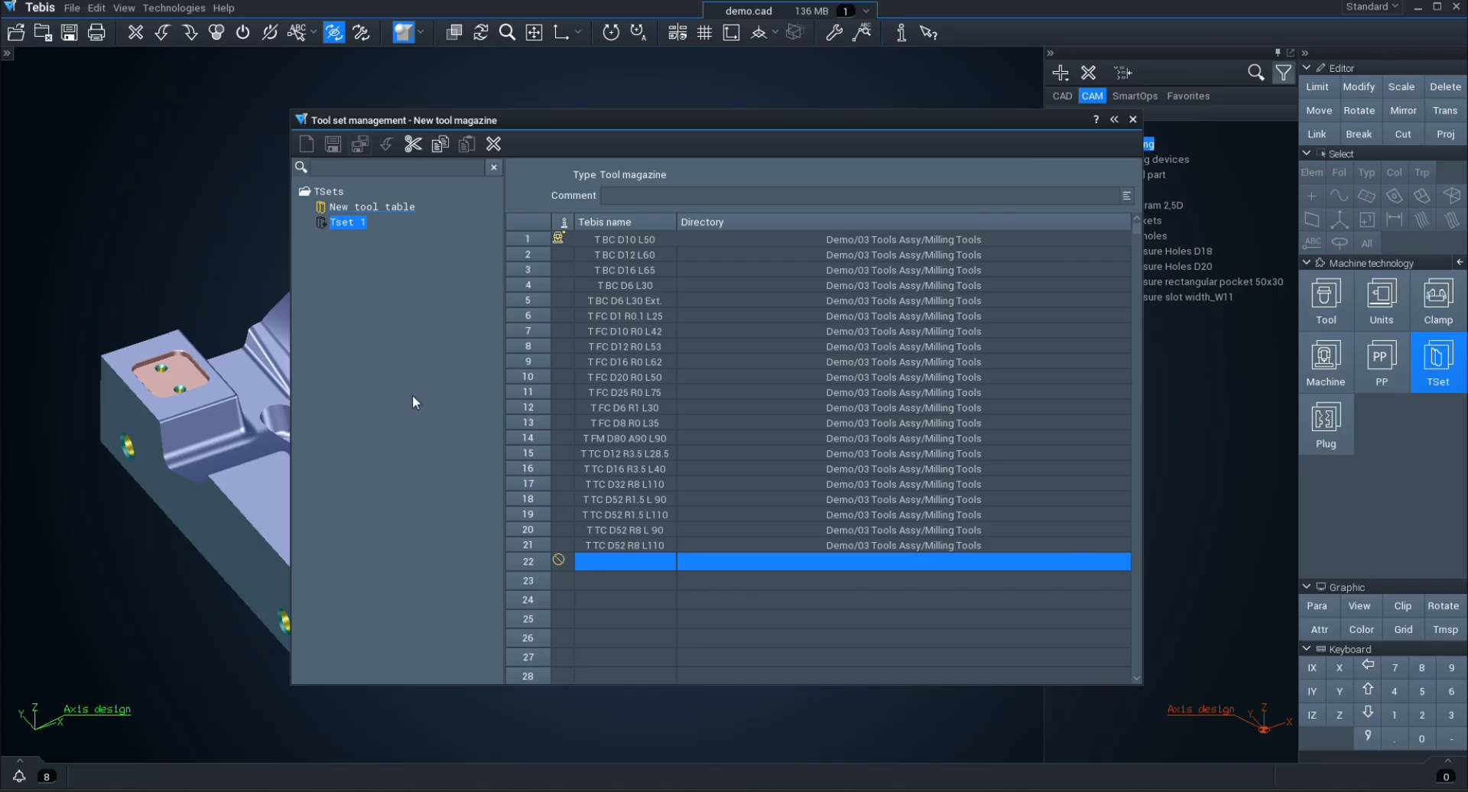
pyautogui.click(367, 385)
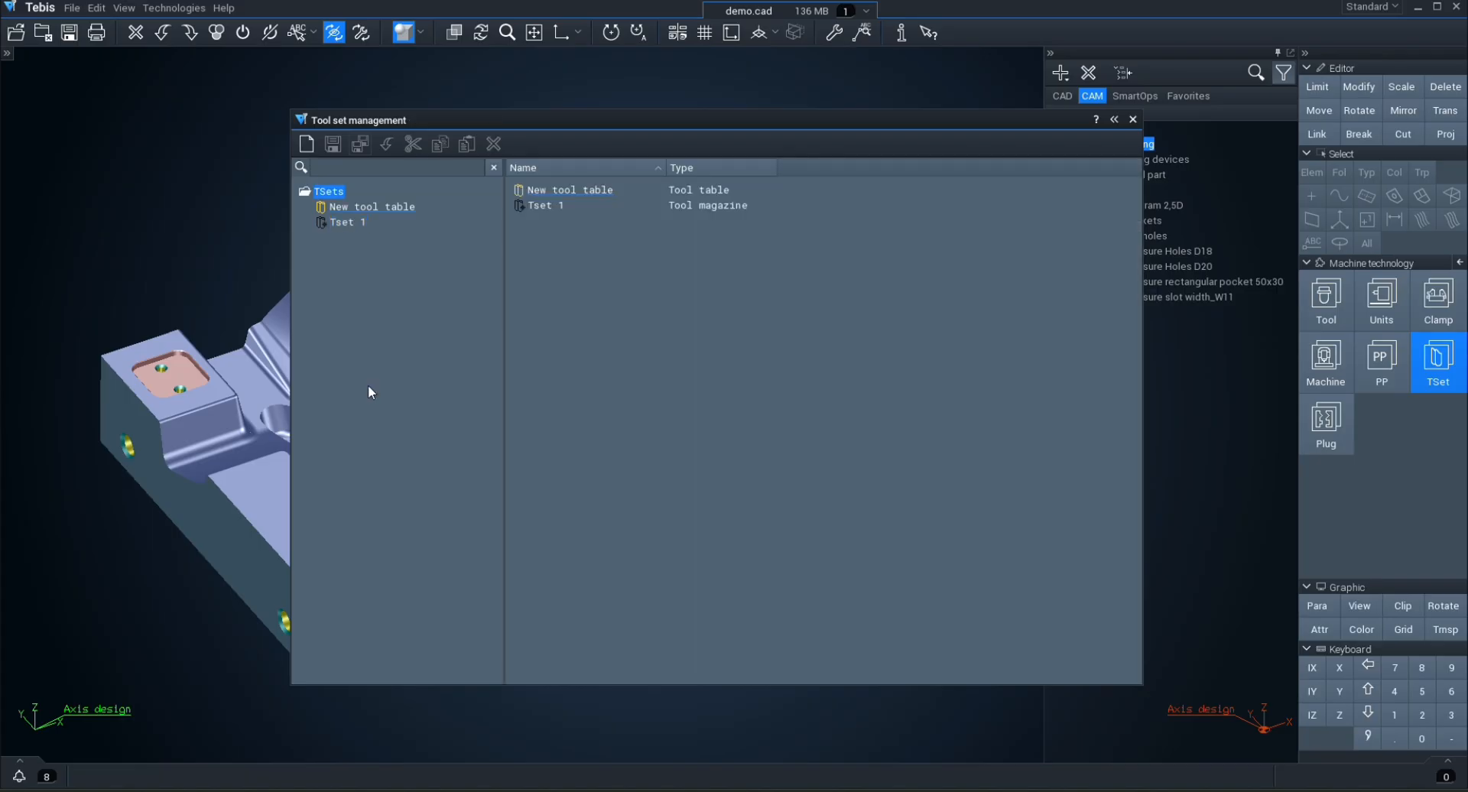
pyautogui.click(1134, 120)
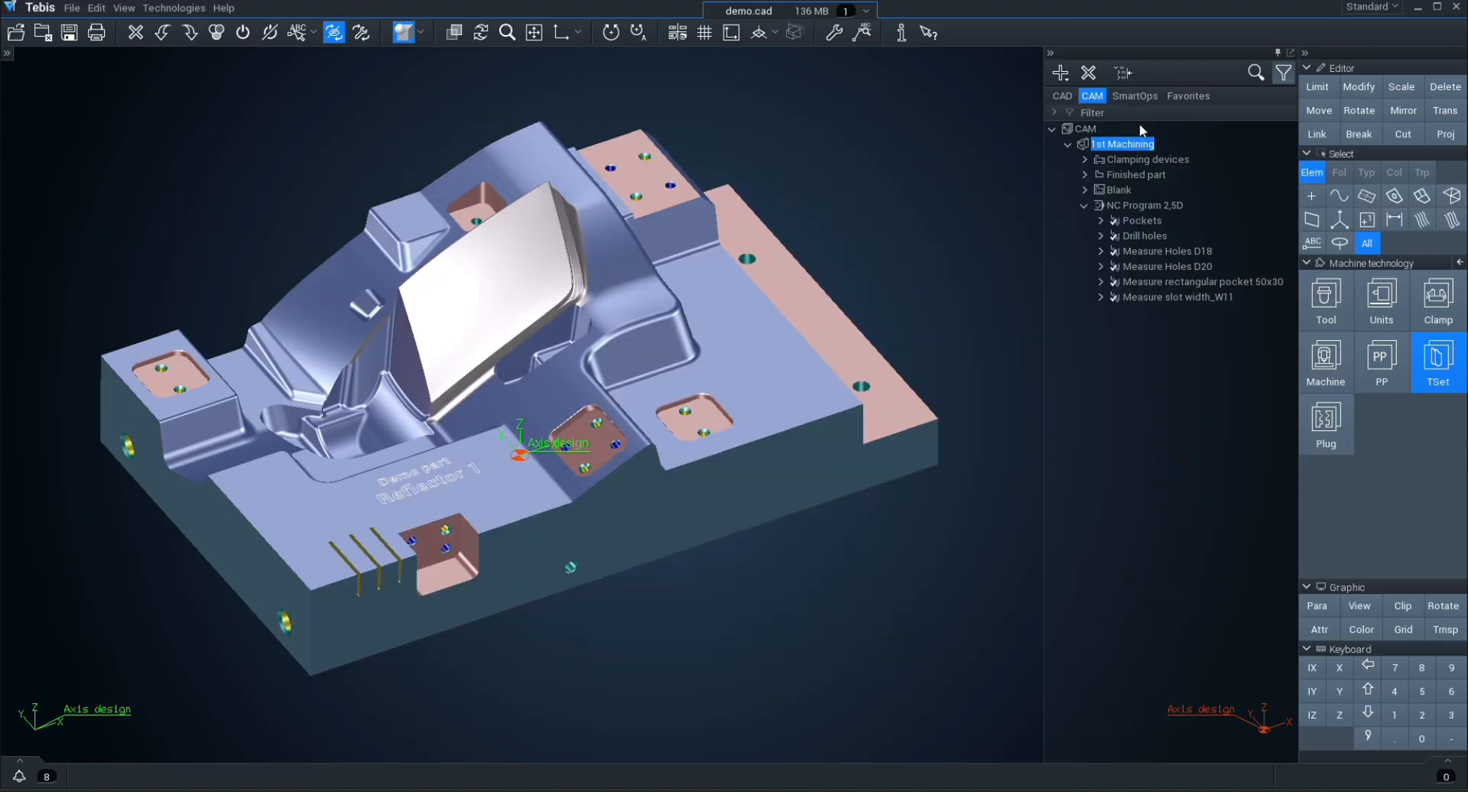
# Step: Assign the tool magazine Tset 1 as the tool set of machine_demo01 in the Demo machine folder, save and close the machine management
pyautogui.click(1326, 359)
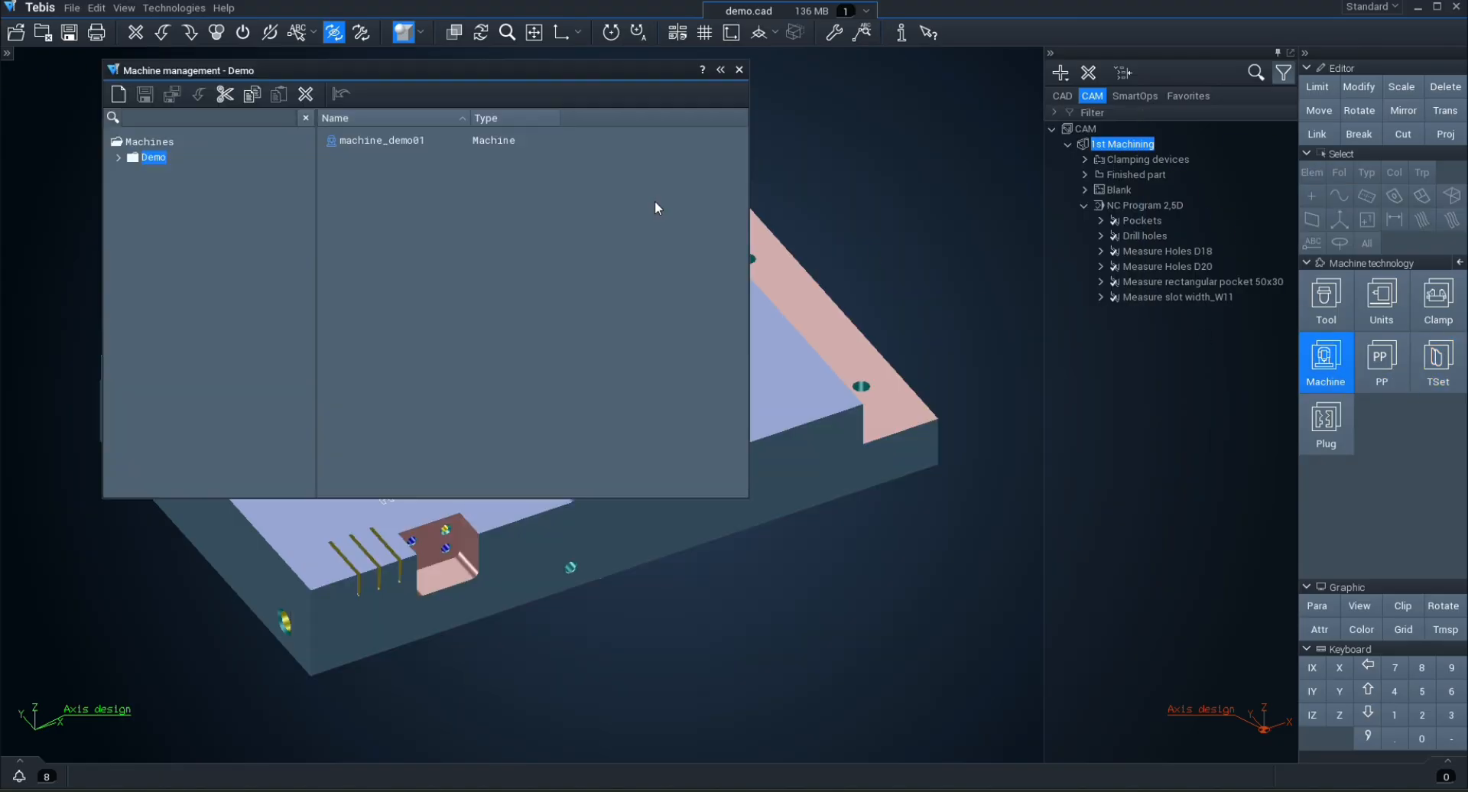
pyautogui.click(118, 158)
pyautogui.click(135, 173)
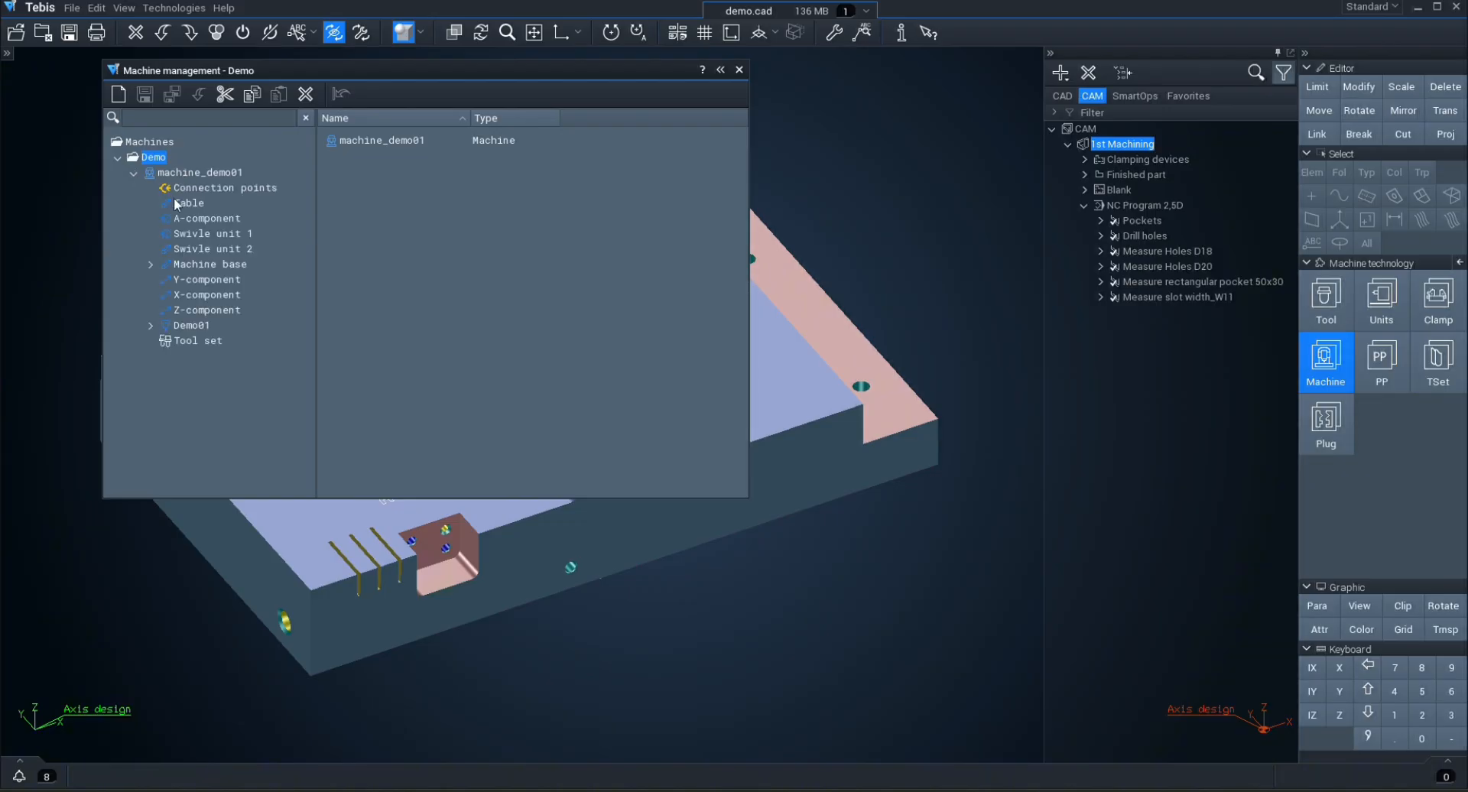
pyautogui.click(189, 342)
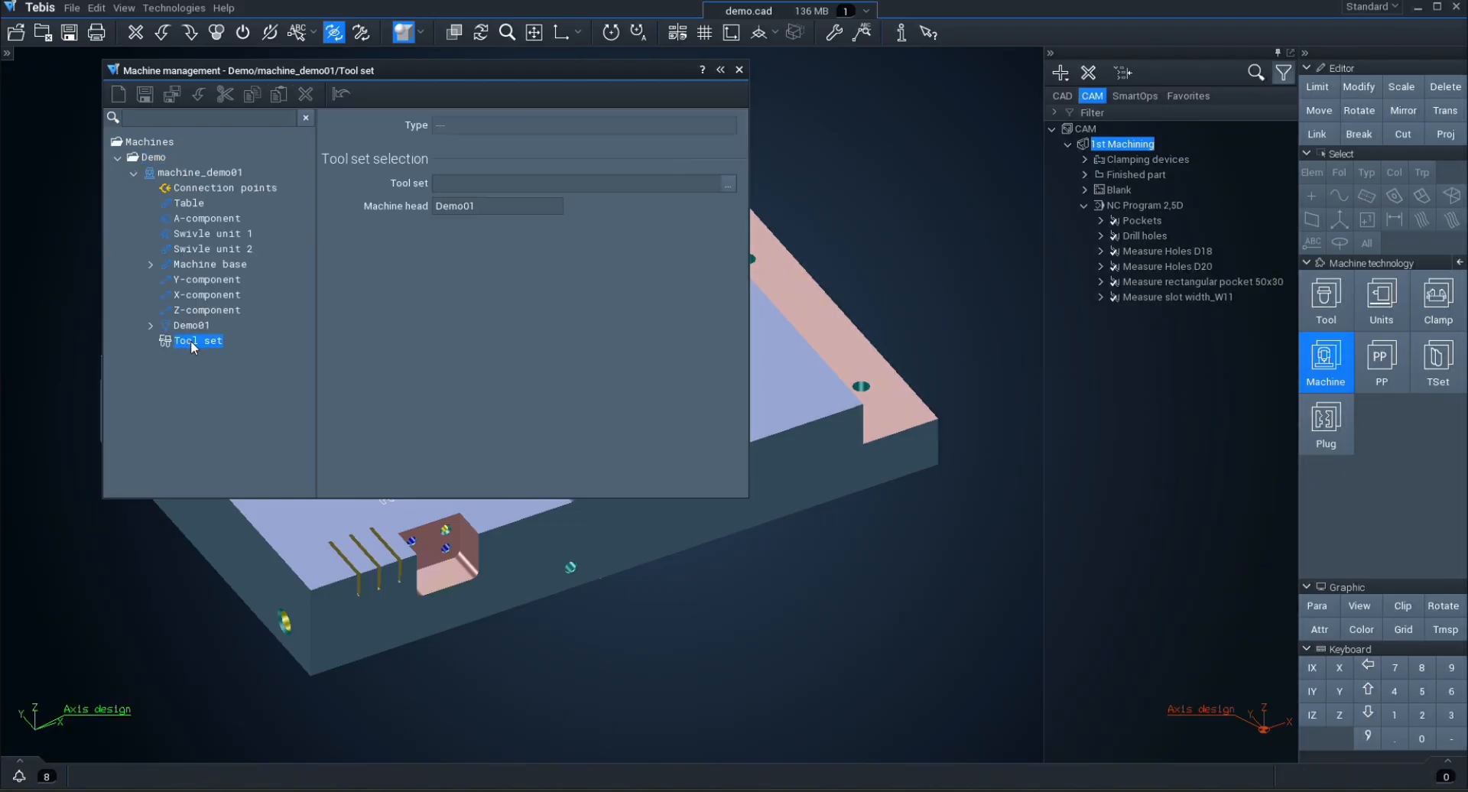
pyautogui.click(729, 186)
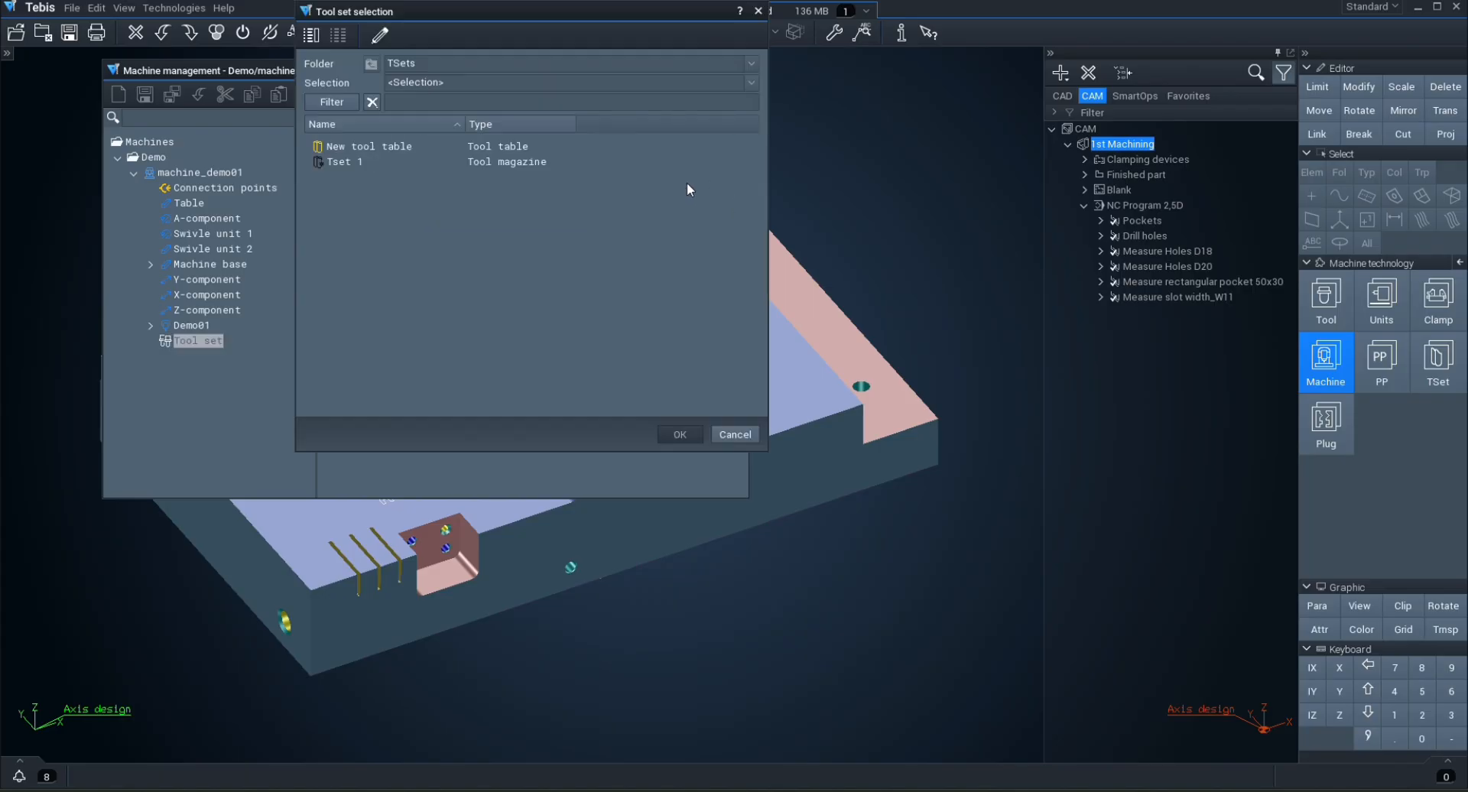
pyautogui.click(354, 163)
pyautogui.press('Return')
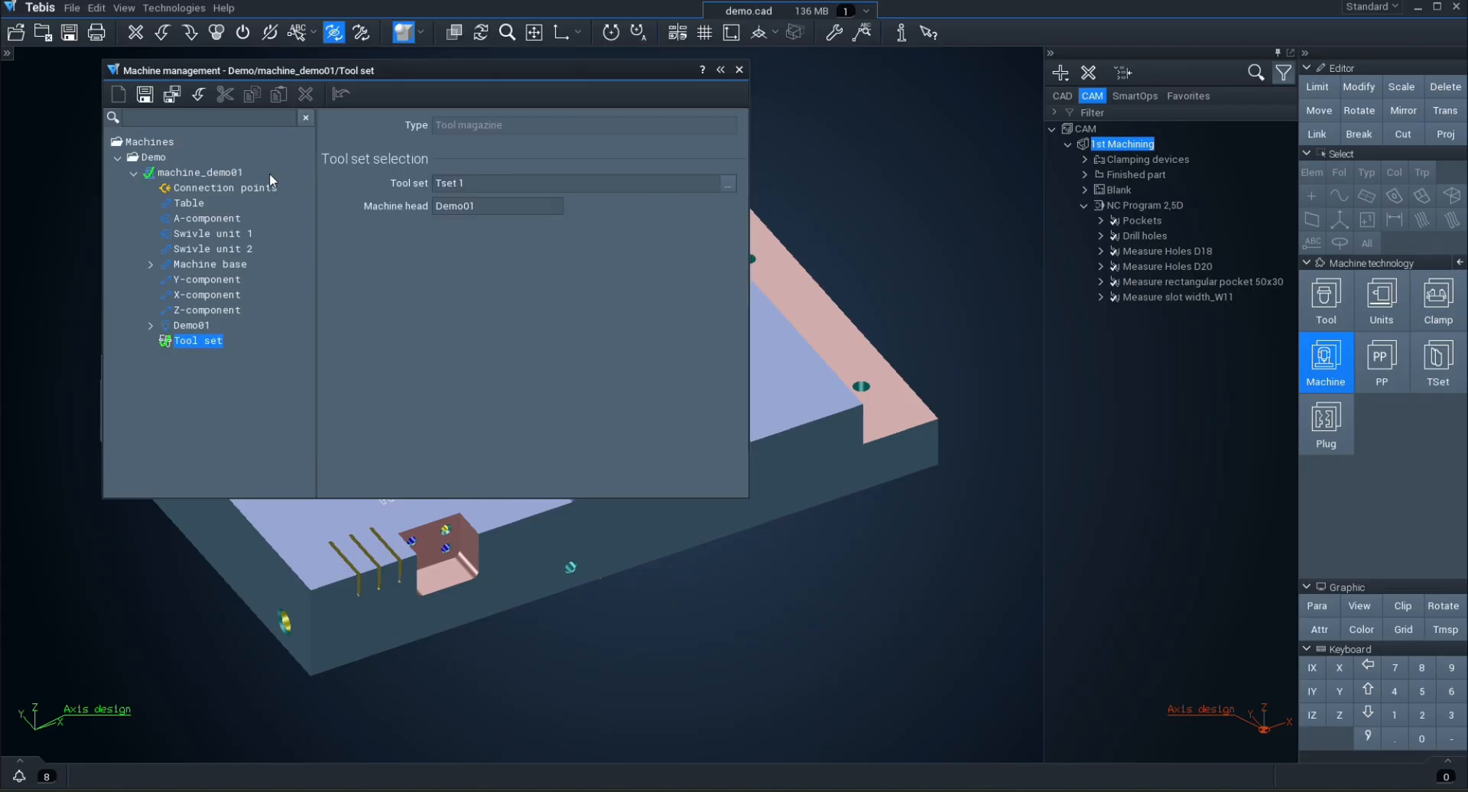
pyautogui.click(172, 95)
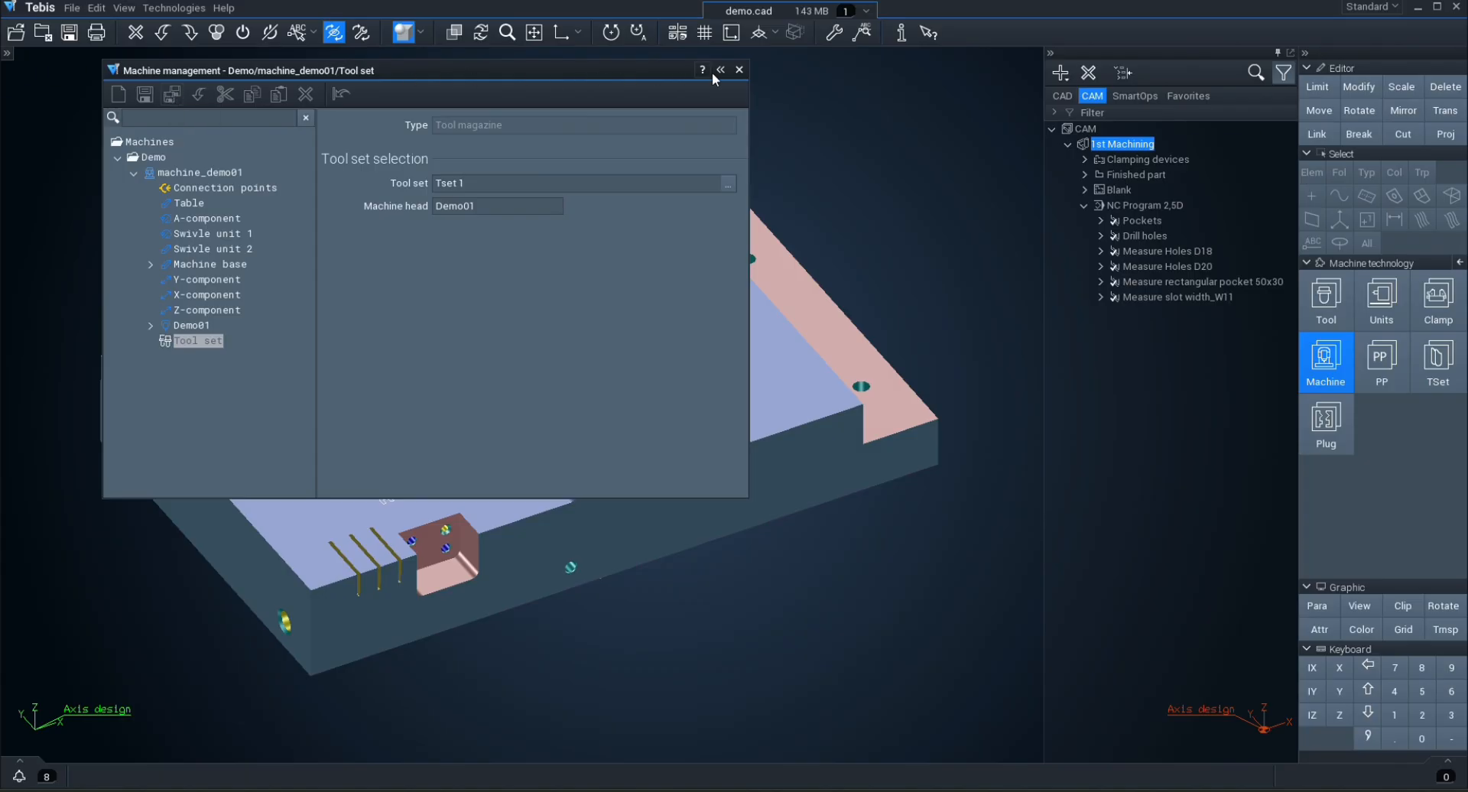
pyautogui.click(739, 71)
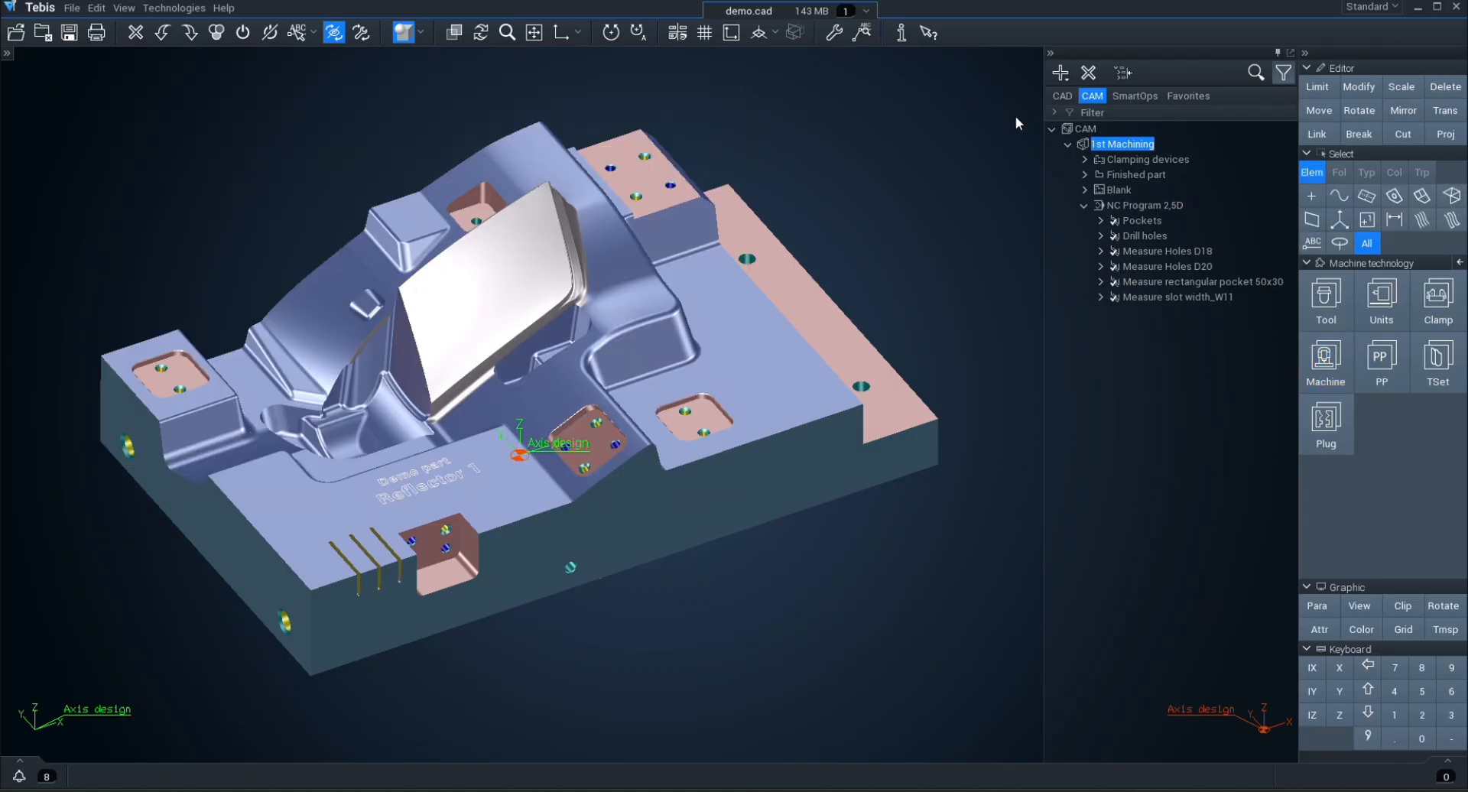
# Step: Create a new NC machining under CAM and open it for editing
pyautogui.rightClick(1090, 130)
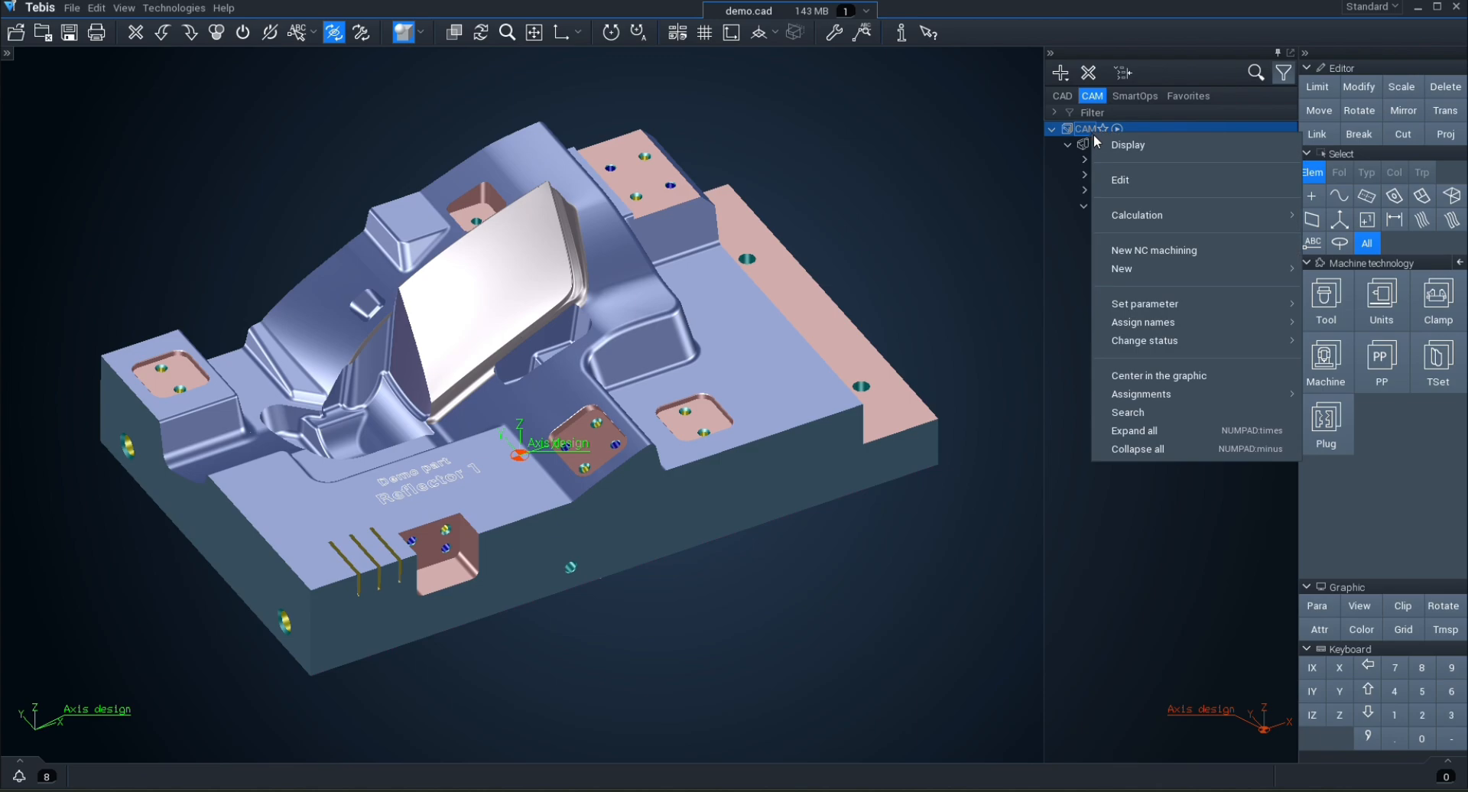
pyautogui.click(1139, 250)
pyautogui.doubleClick(1126, 313)
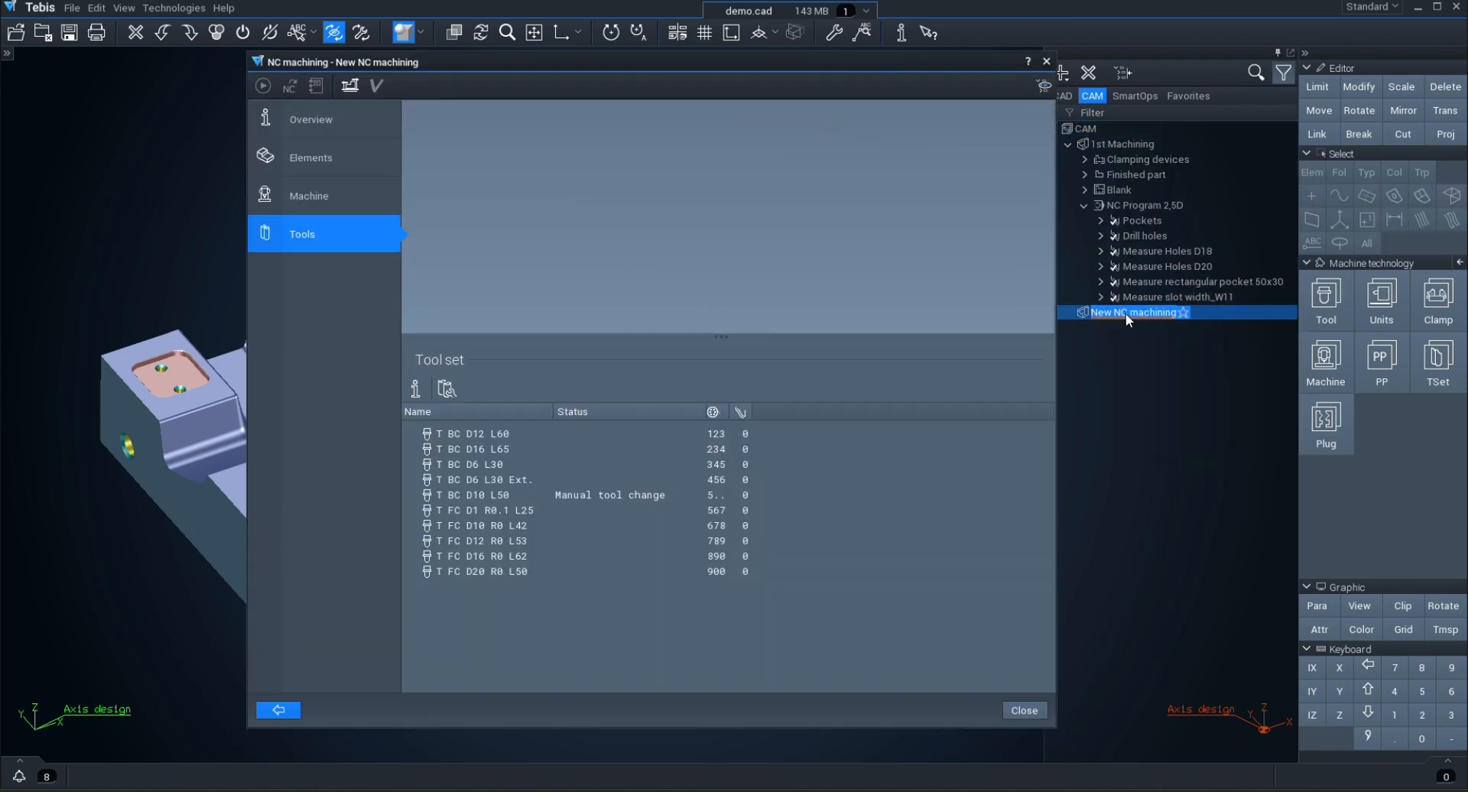
# Step: Select Demo/machine_demo01 as the new NC machining's machine, apply the TSet from the machine and show the tool list
pyautogui.click(367, 188)
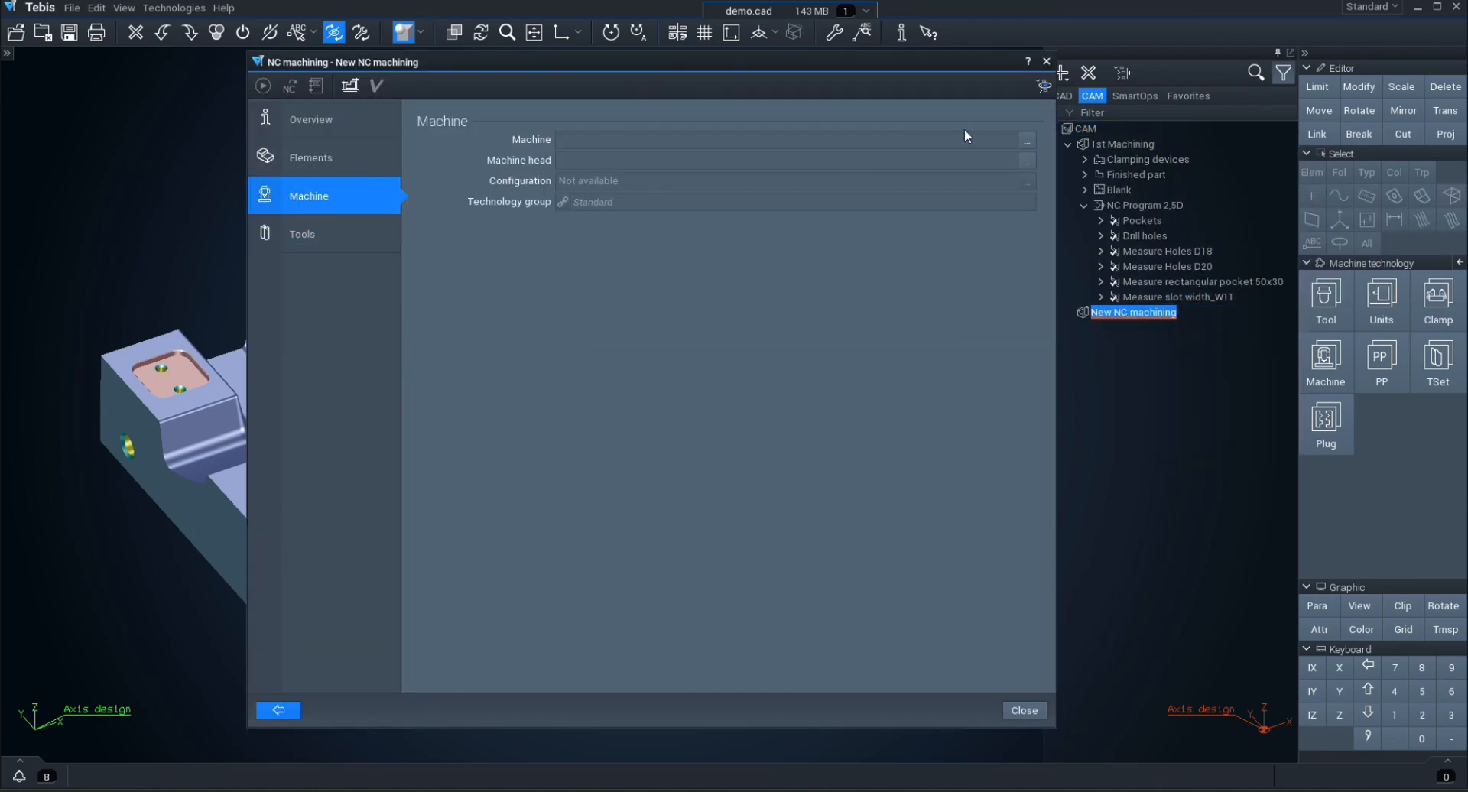
pyautogui.click(1028, 140)
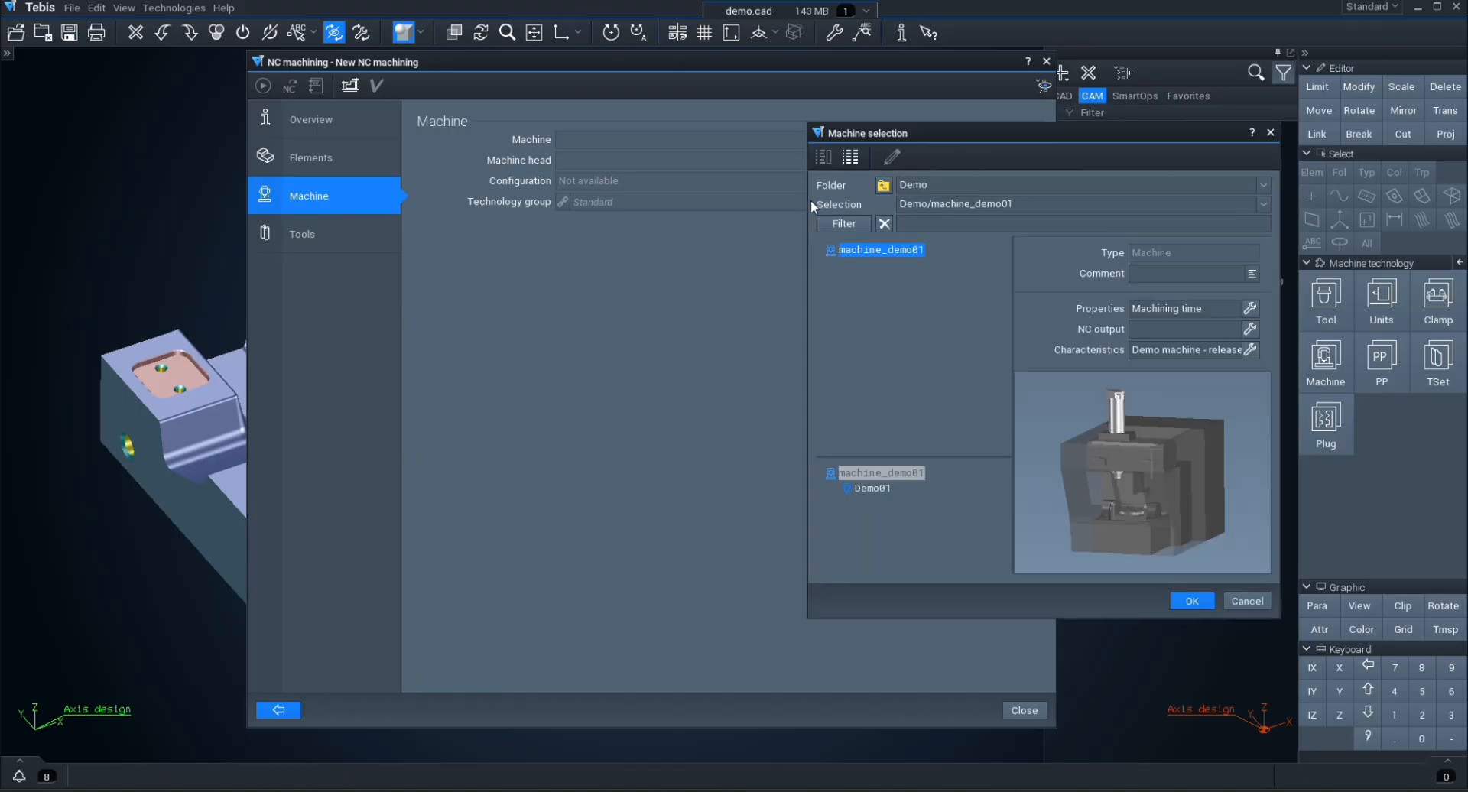
pyautogui.doubleClick(911, 251)
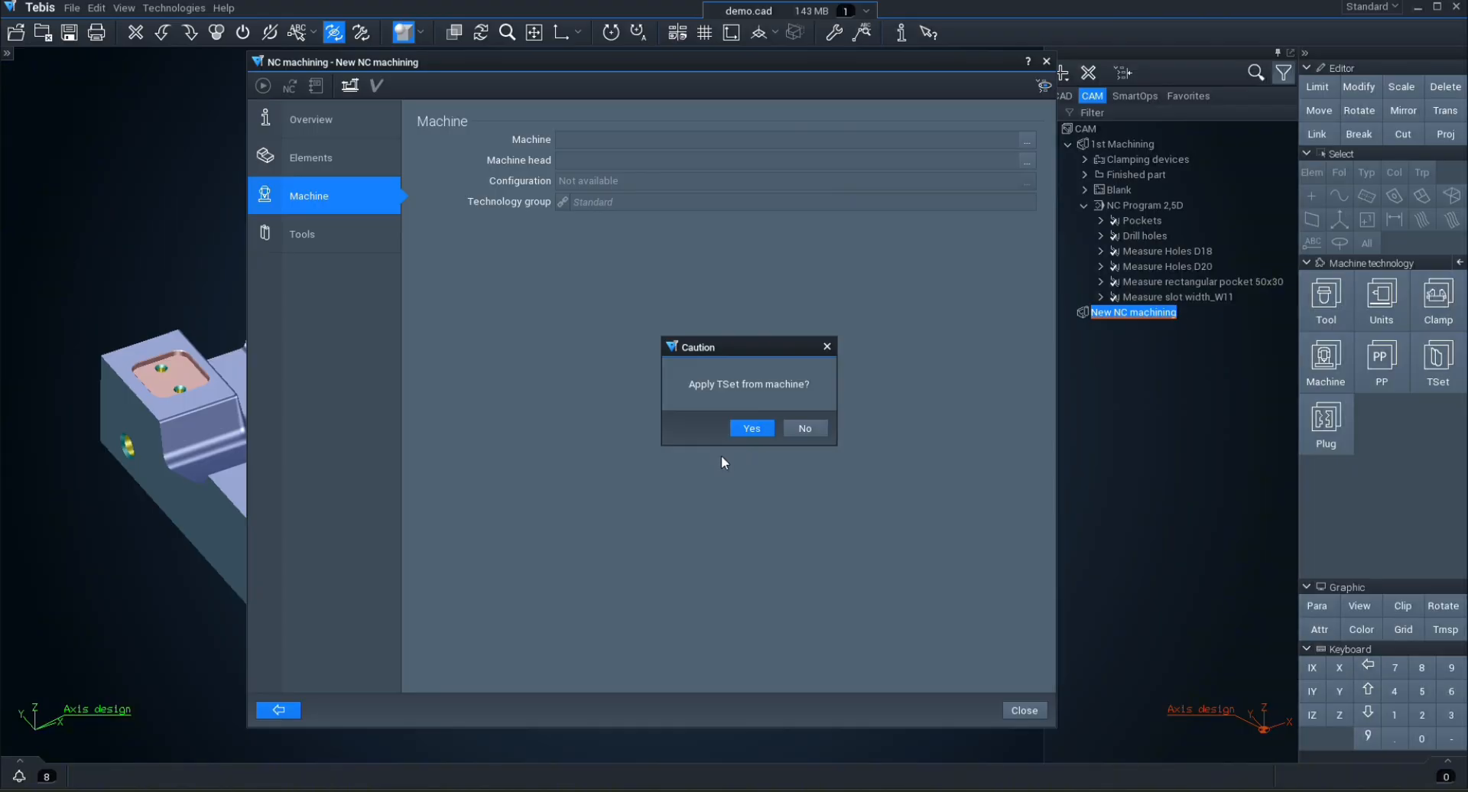
pyautogui.click(748, 428)
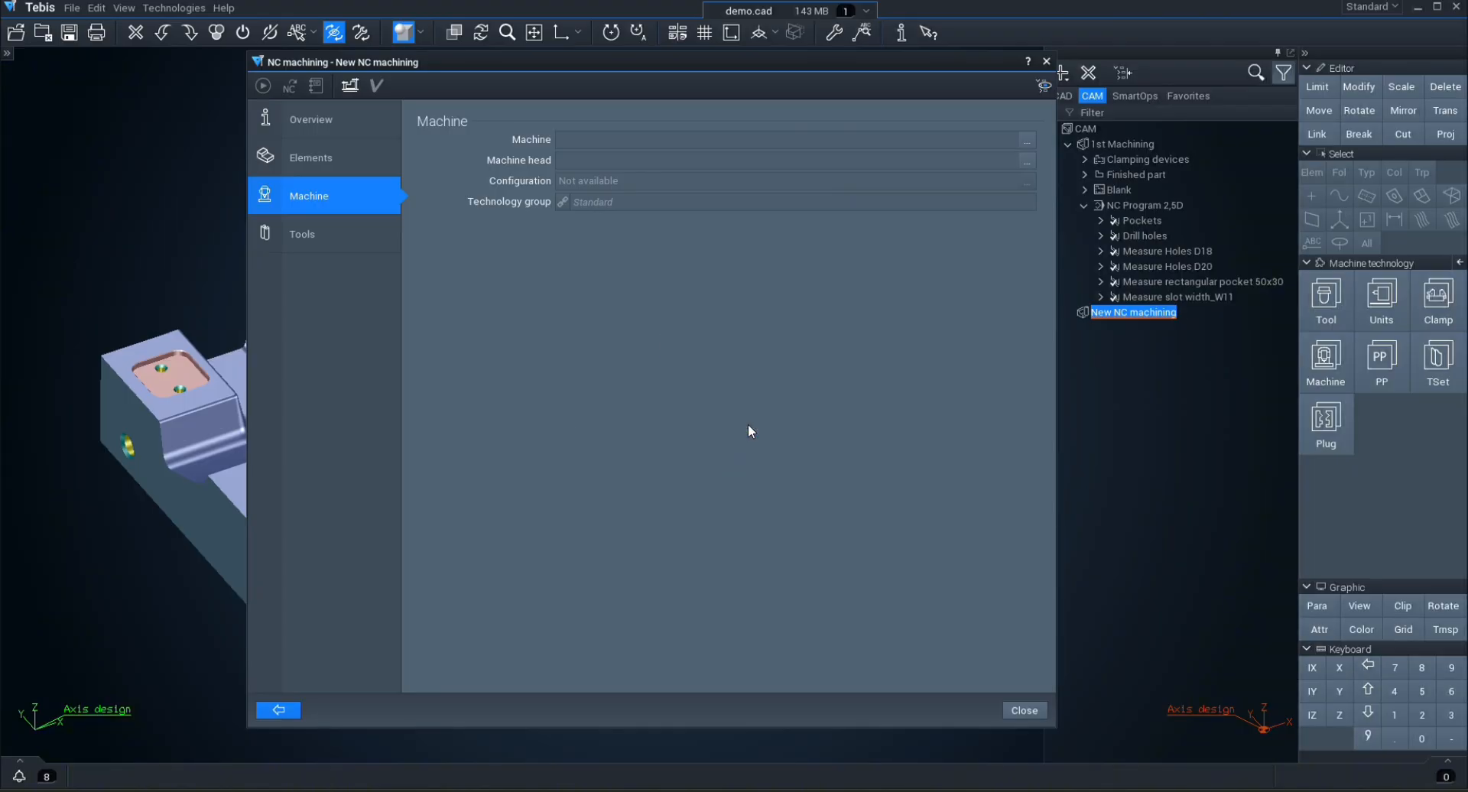
pyautogui.click(345, 241)
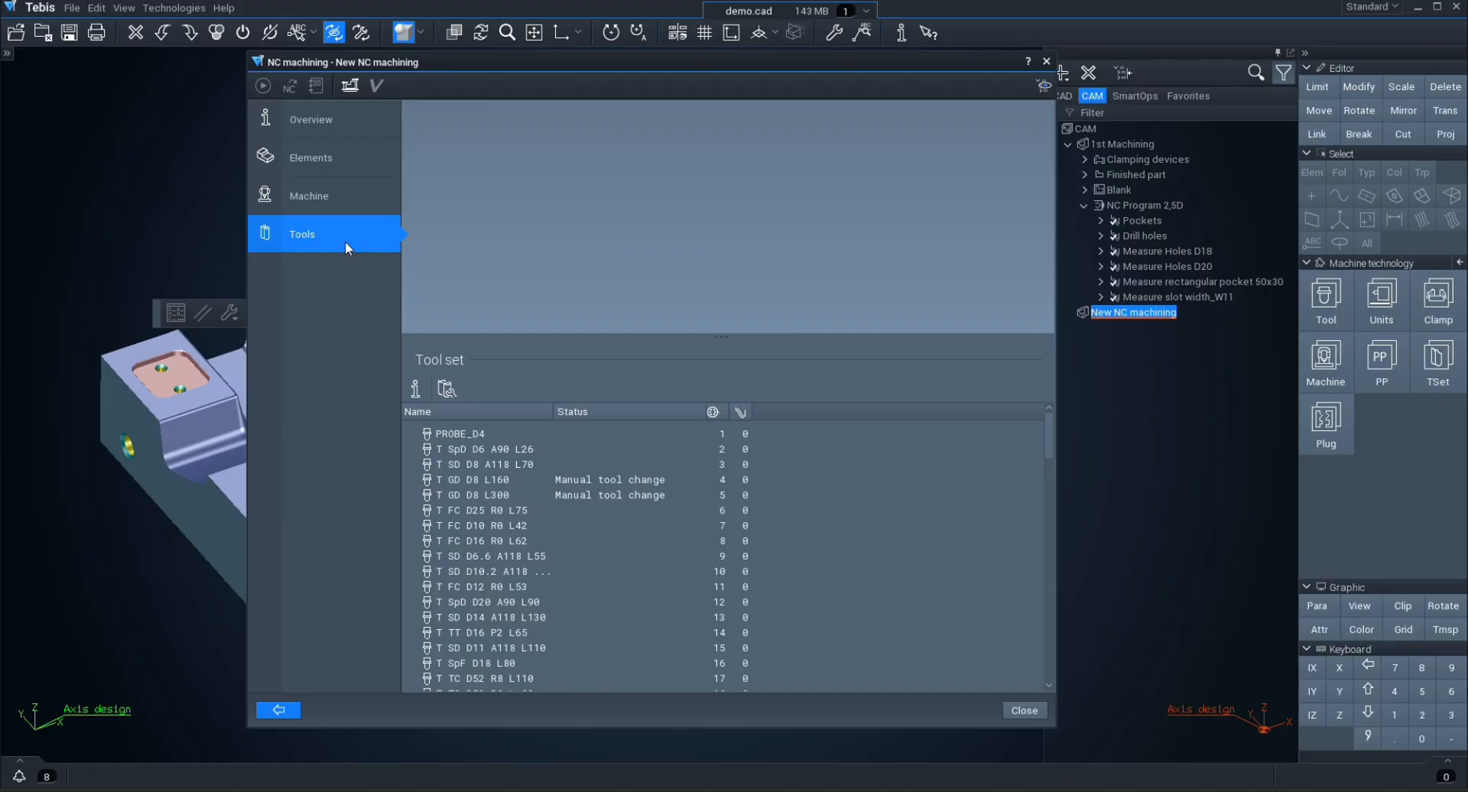